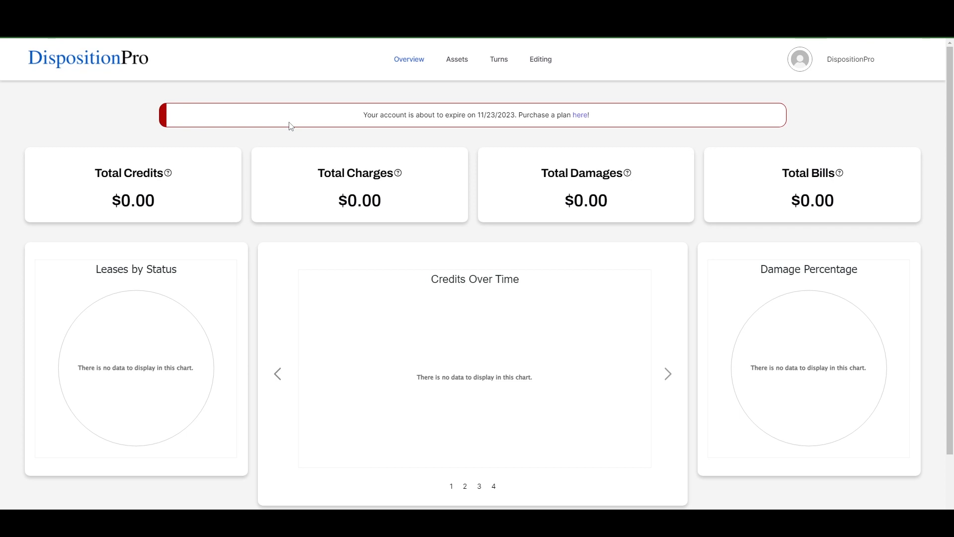
# - Open the Assets page, which shows empty Portfolios, Properties and Units sections
pyautogui.click(450, 63)
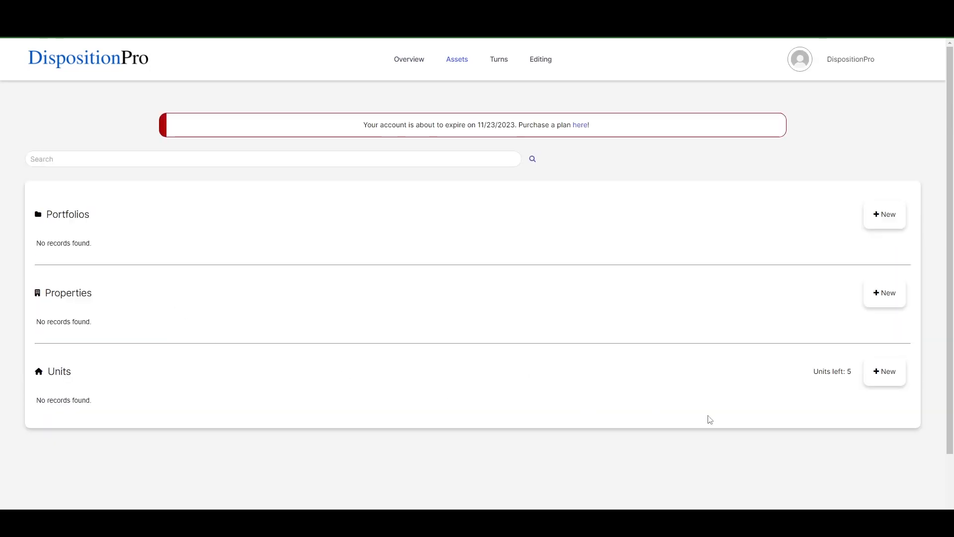
pyautogui.moveTo(853, 372); pyautogui.dragTo(825, 373)
pyautogui.click(806, 379)
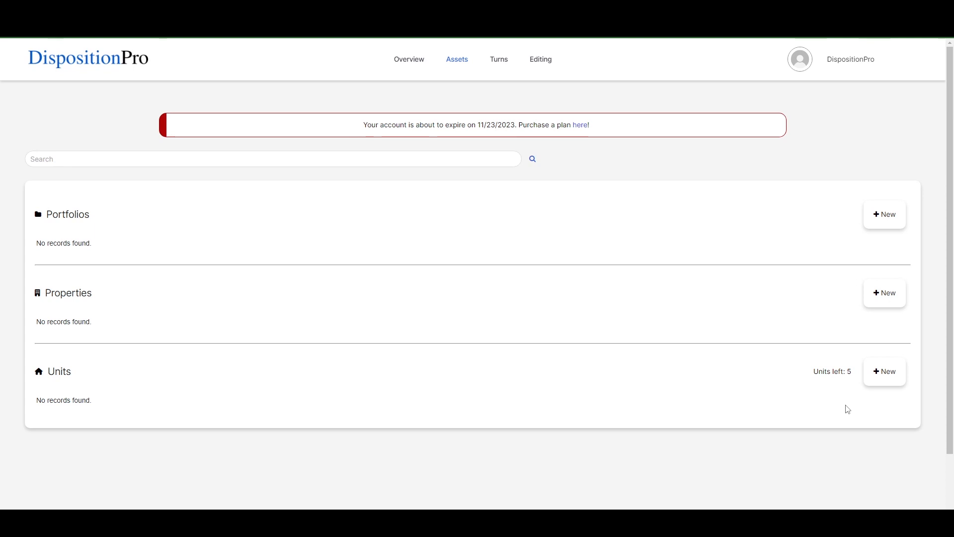
pyautogui.moveTo(459, 73)
# - Create a new portfolio named 'Smith Portfolio'
pyautogui.click(881, 219)
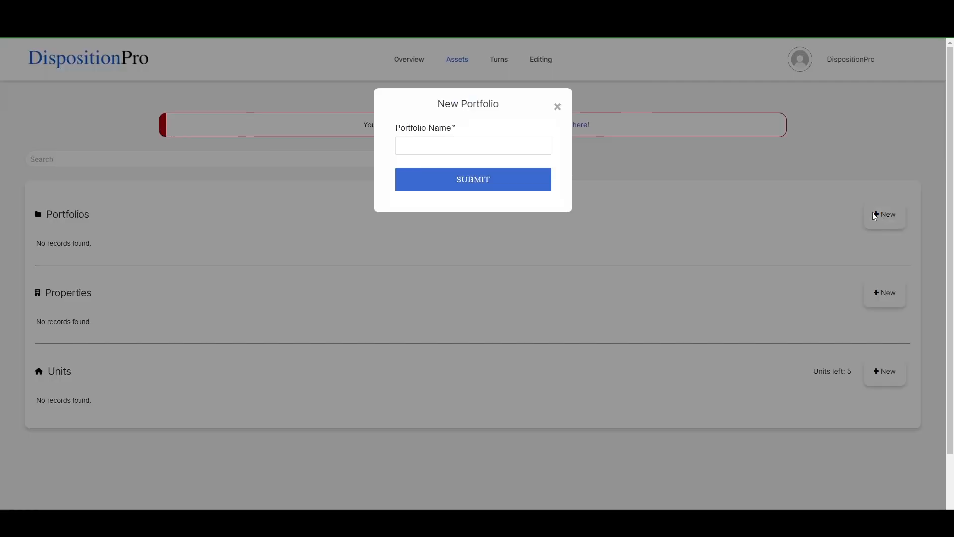
pyautogui.click(457, 148)
pyautogui.write('S')
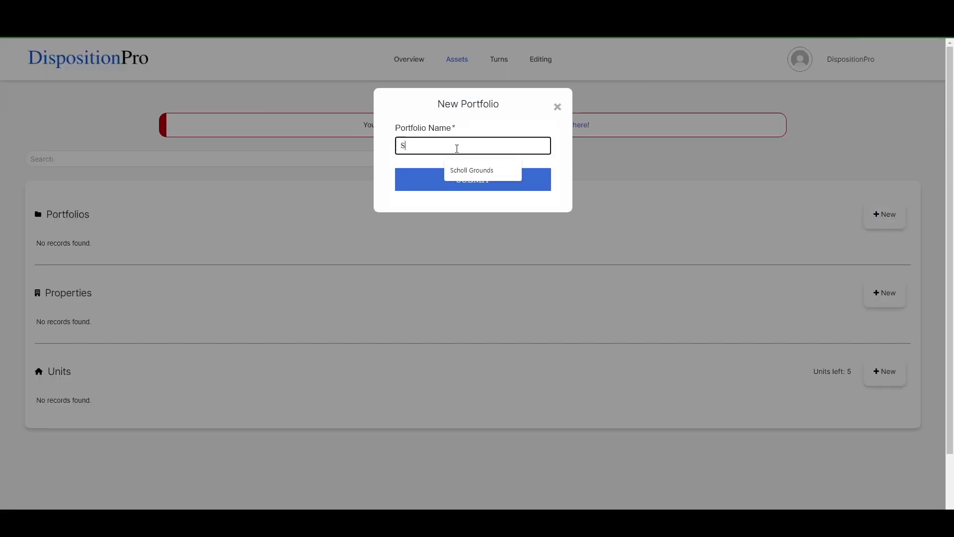
pyautogui.write('mith Pprtfolio')
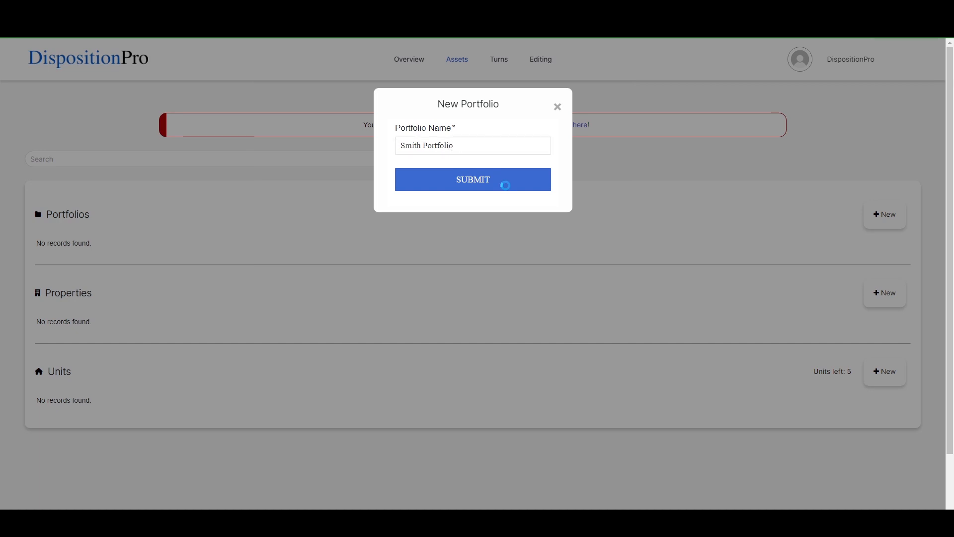
pyautogui.click(502, 181)
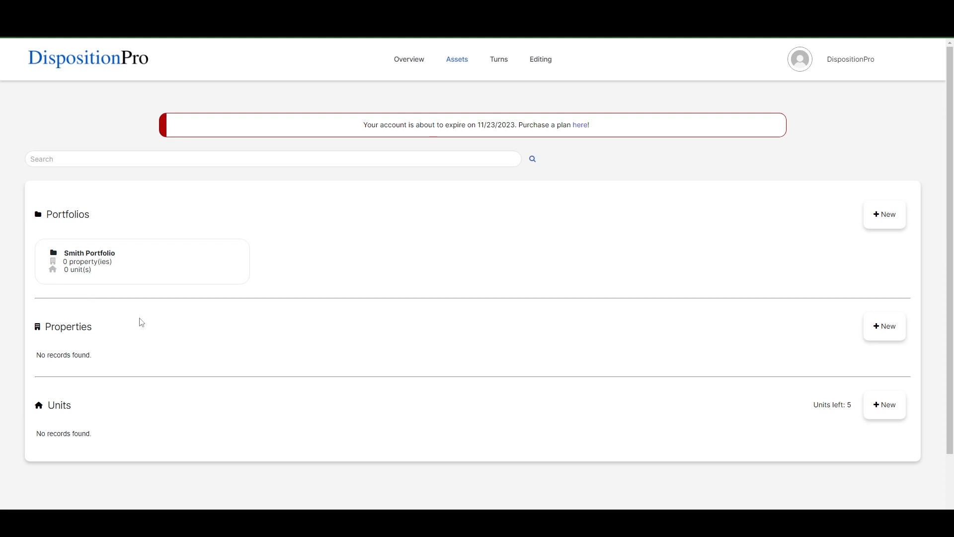
# - Create a new zone named 'West' from the new property form
pyautogui.click(885, 328)
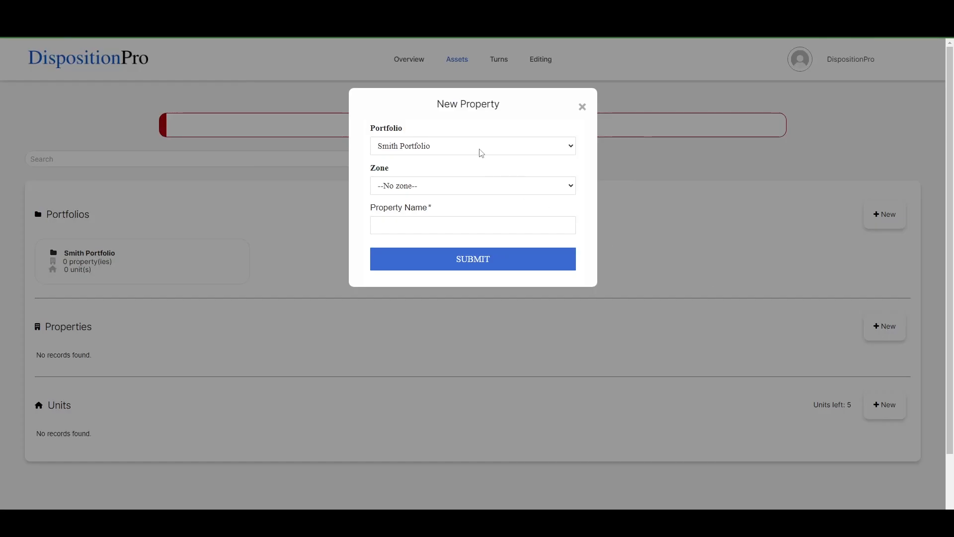
pyautogui.click(458, 191)
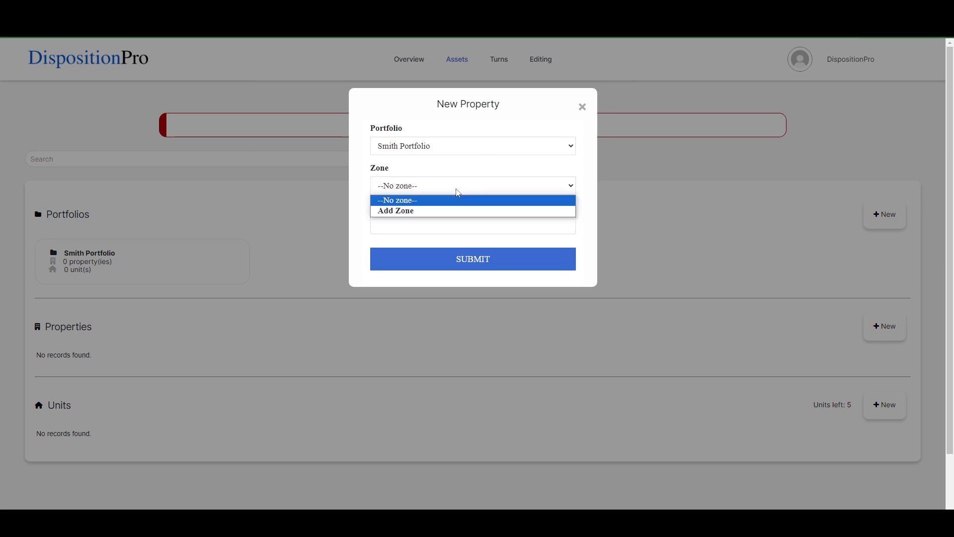
pyautogui.click(405, 211)
pyautogui.click(409, 220)
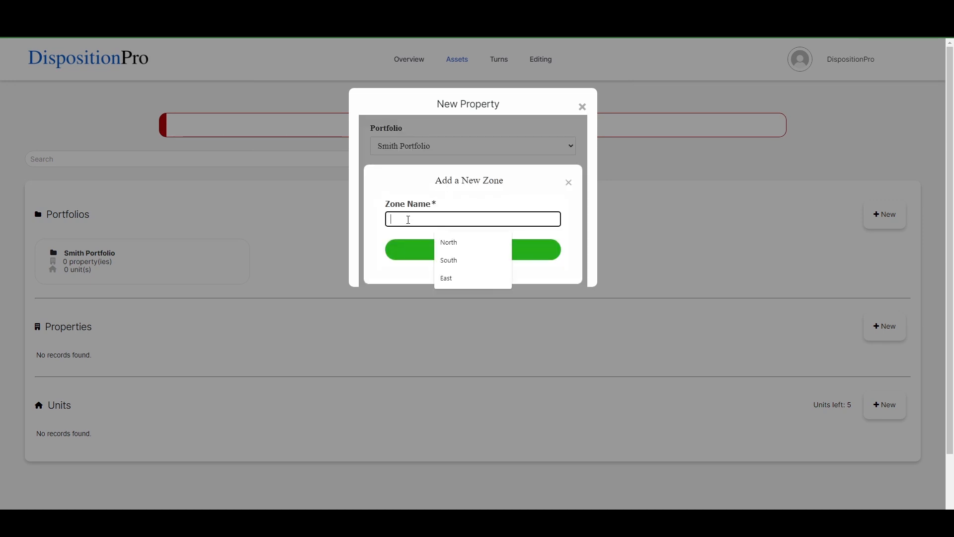
pyautogui.write('West')
pyautogui.click(487, 256)
# - Assign the property to the West zone, name it '25 Euclid' and save it
pyautogui.click(442, 192)
pyautogui.click(431, 206)
pyautogui.click(430, 228)
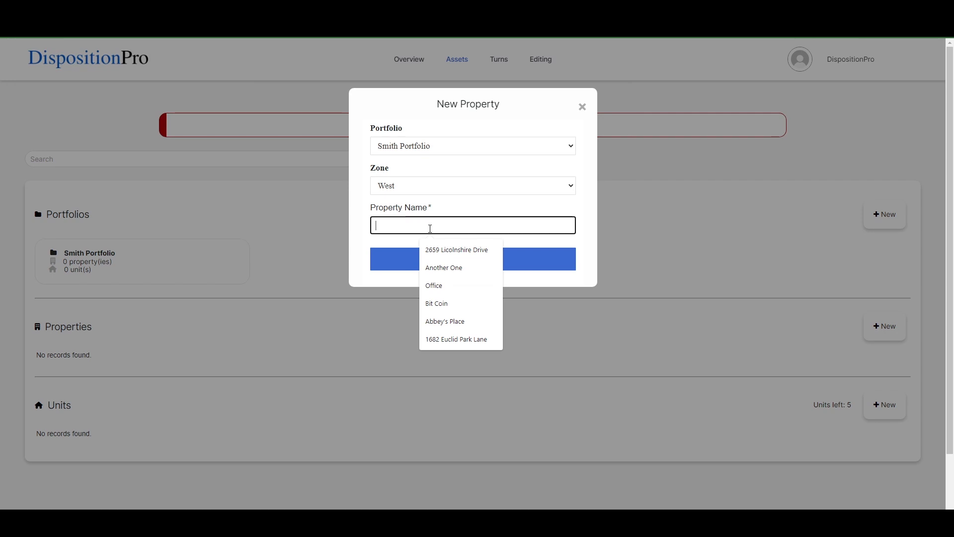
pyautogui.write('25 Euclid')
pyautogui.click(472, 259)
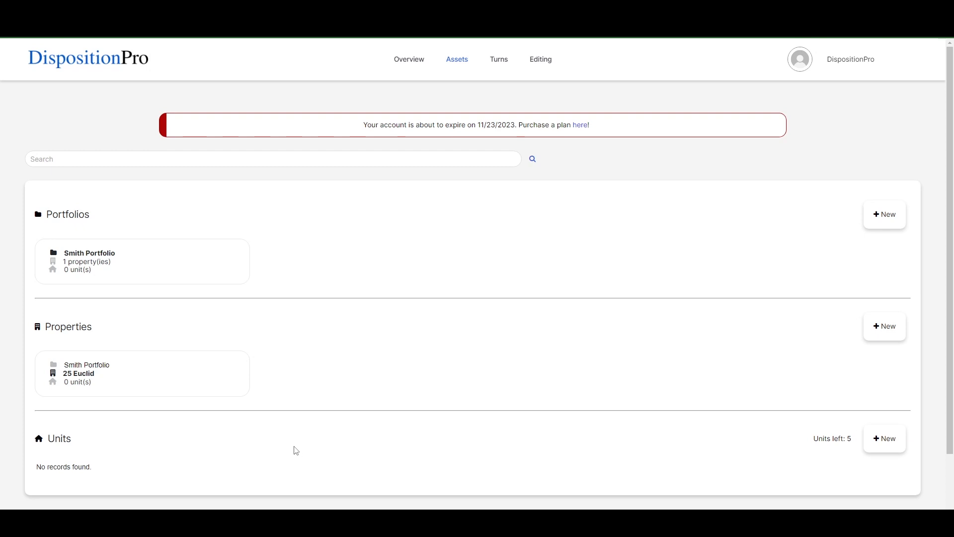
# - Create two units named '1' and '2' under the 25 Euclid property
pyautogui.click(884, 438)
pyautogui.click(445, 226)
pyautogui.write('1')
pyautogui.click(424, 266)
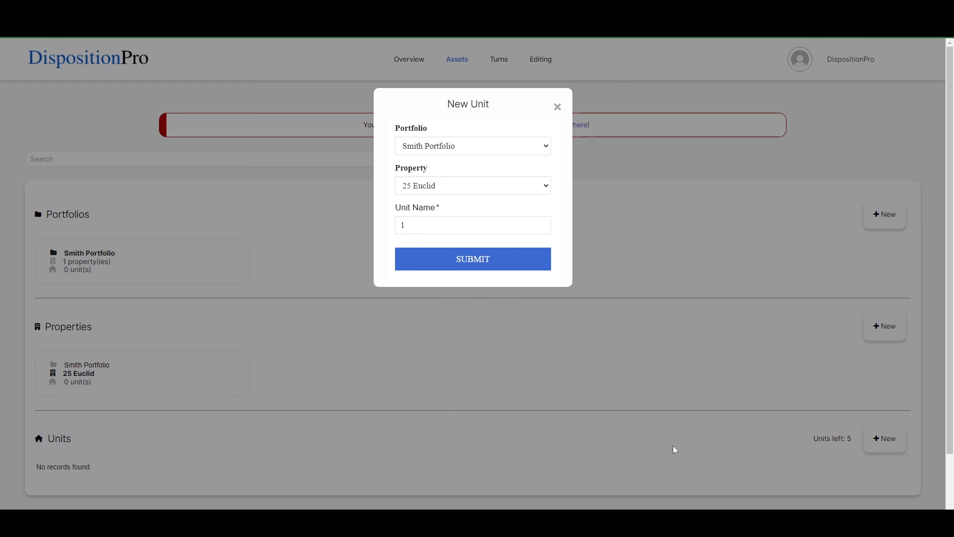
pyautogui.click(487, 259)
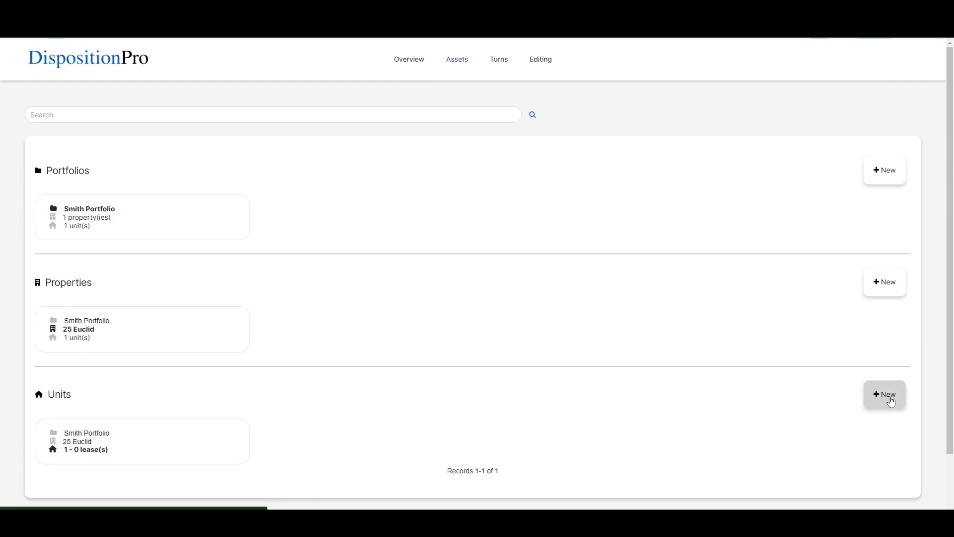
pyautogui.scroll(-1, 761, 347)
pyautogui.click(884, 373)
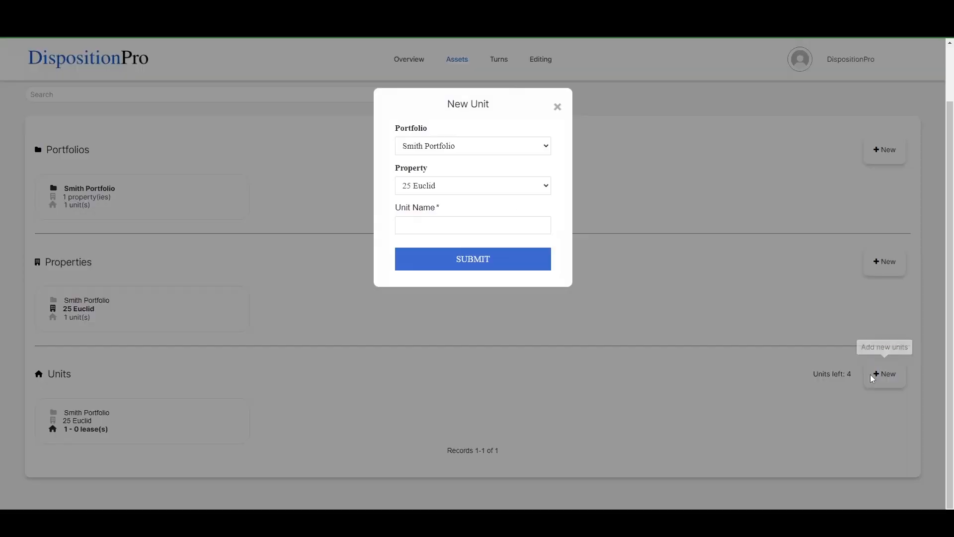
pyautogui.click(481, 226)
pyautogui.write('2')
pyautogui.press('Return')
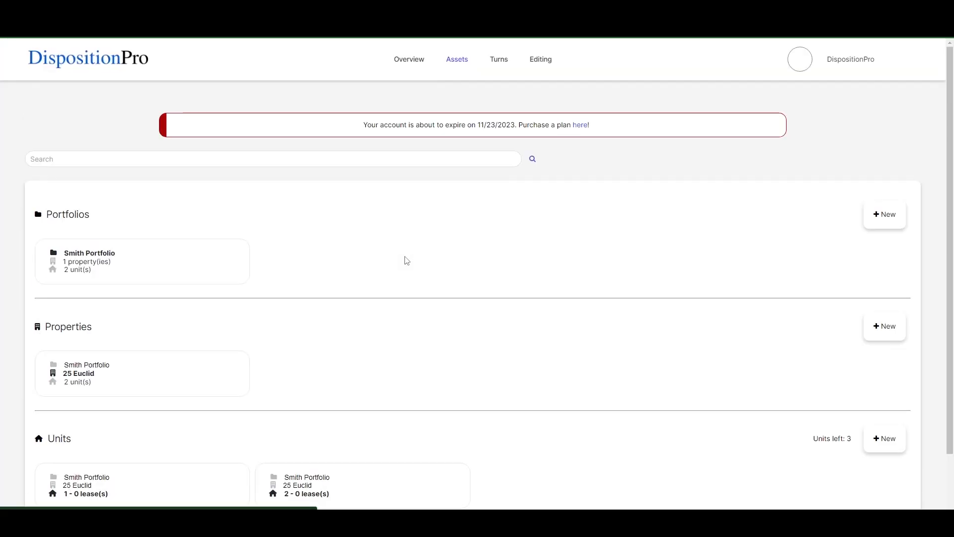
pyautogui.scroll(-2, 321, 281)
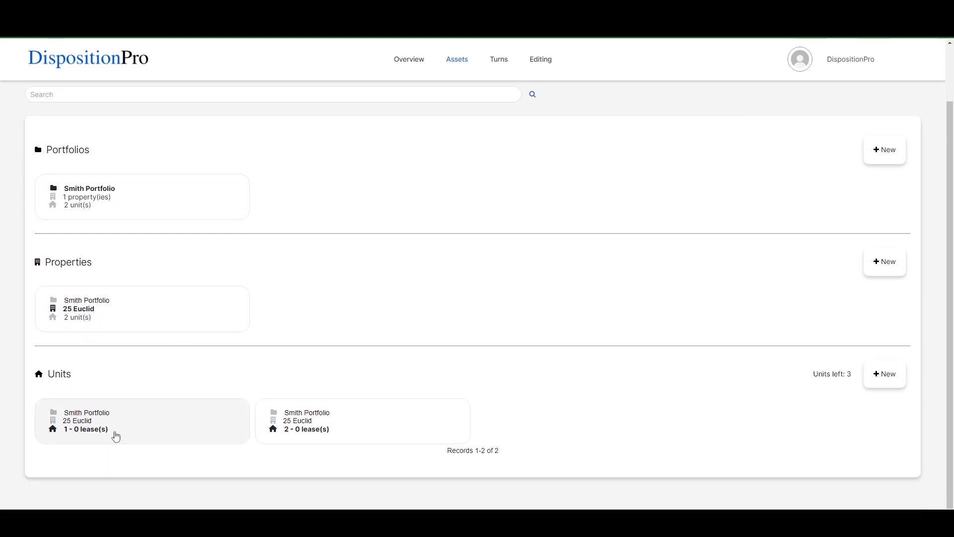
# - Go to the Portfolios list and open Smith Portfolio's properties
pyautogui.click(88, 421)
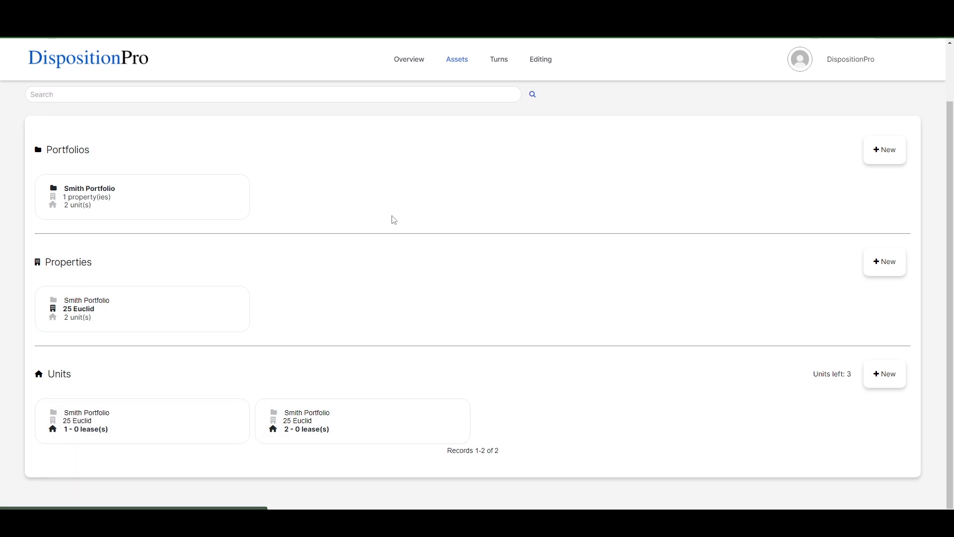
pyautogui.click(457, 70)
pyautogui.click(462, 102)
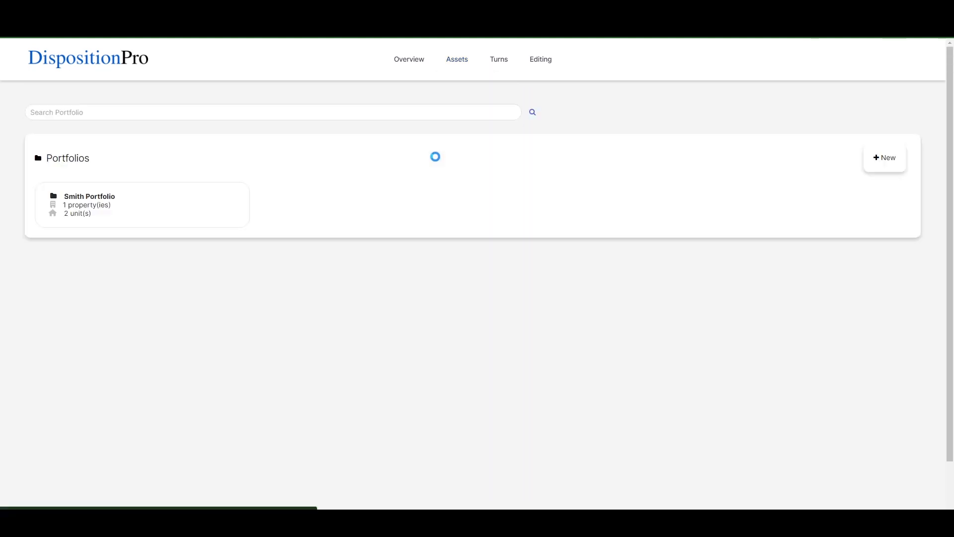
pyautogui.click(182, 215)
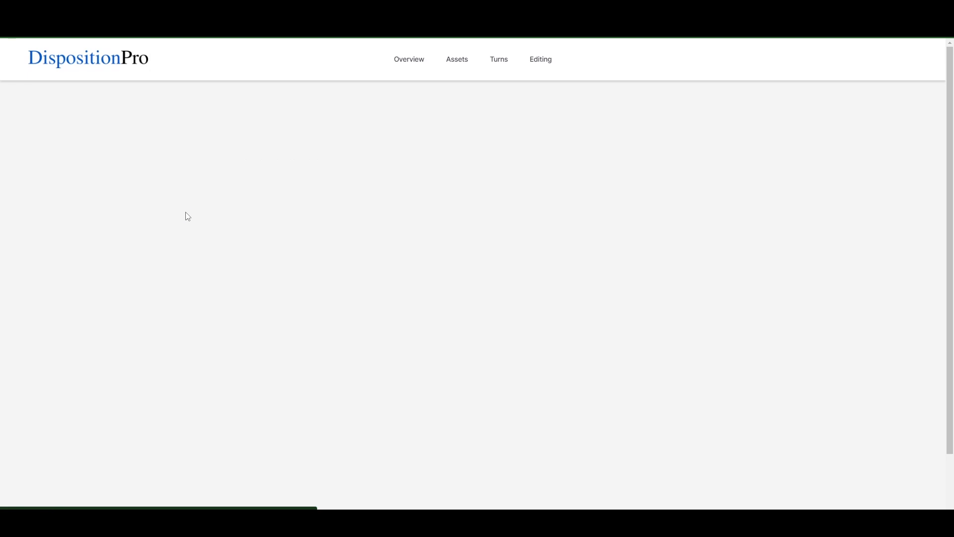
# - Cancel the unwanted new property form and open the 25 Euclid units list
pyautogui.click(884, 204)
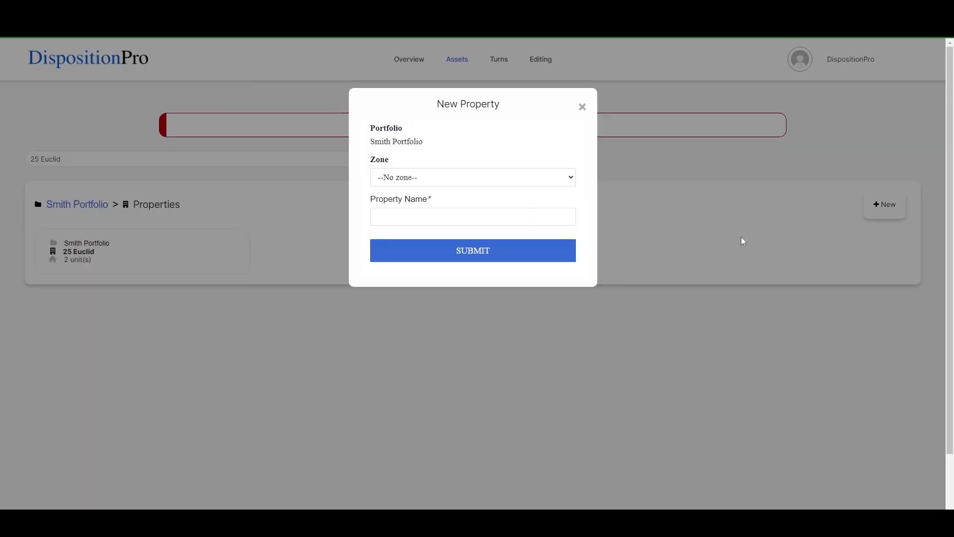
pyautogui.click(479, 215)
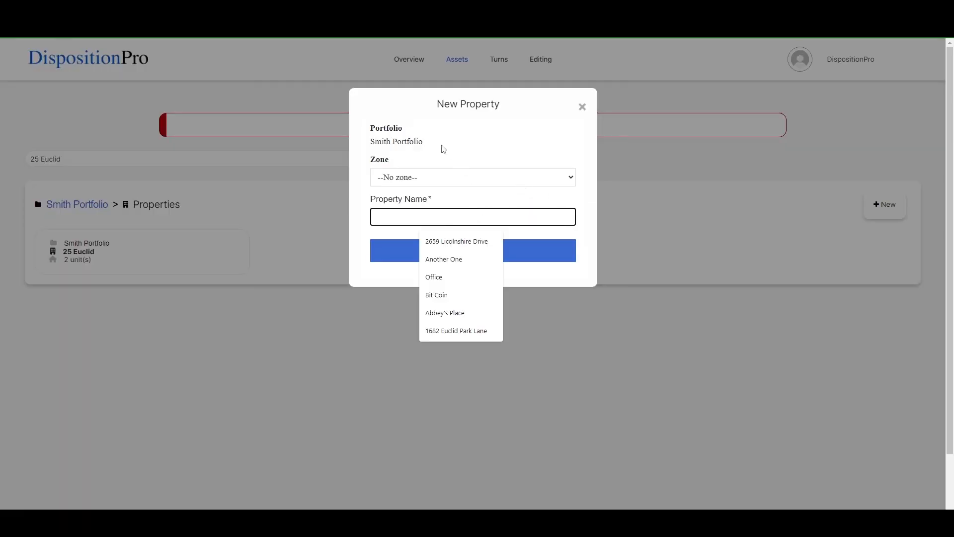
pyautogui.moveTo(443, 149); pyautogui.dragTo(372, 150)
pyautogui.click(469, 150)
pyautogui.click(582, 106)
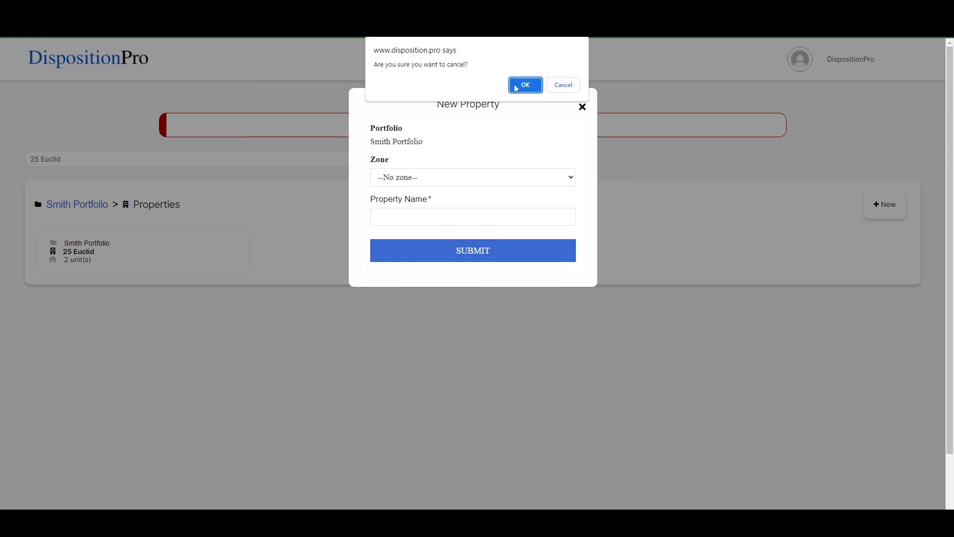
pyautogui.click(523, 85)
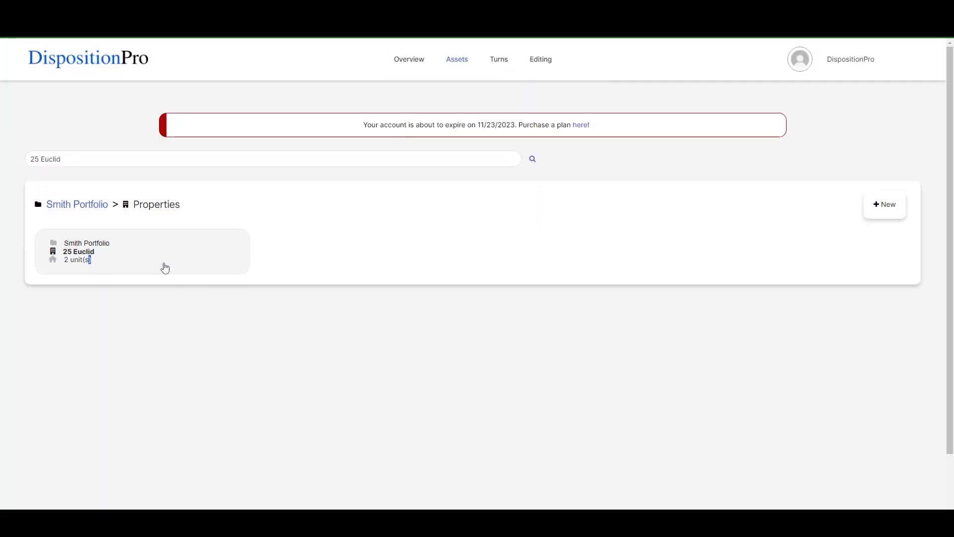
pyautogui.click(162, 265)
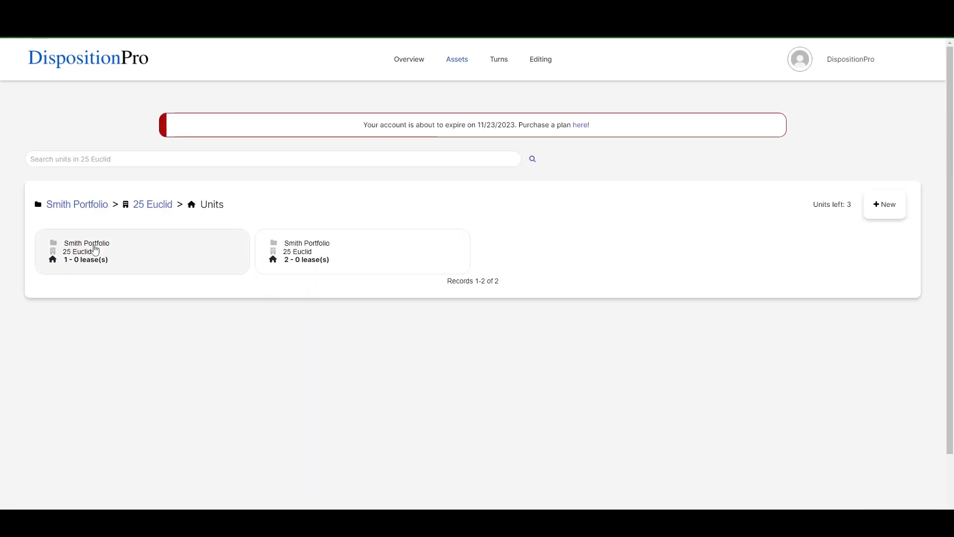
pyautogui.click(99, 210)
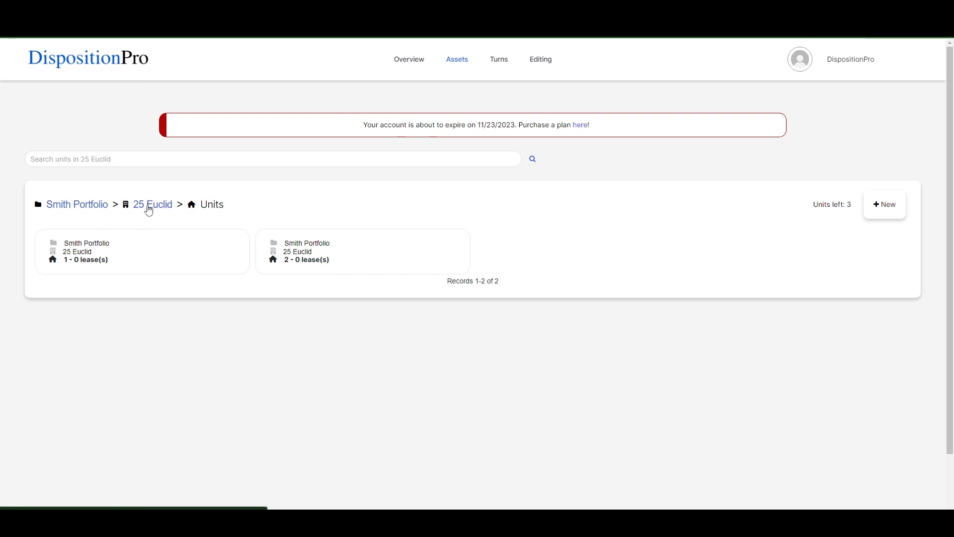
# - Add a third unit named '3' to the 25 Euclid property
pyautogui.click(885, 211)
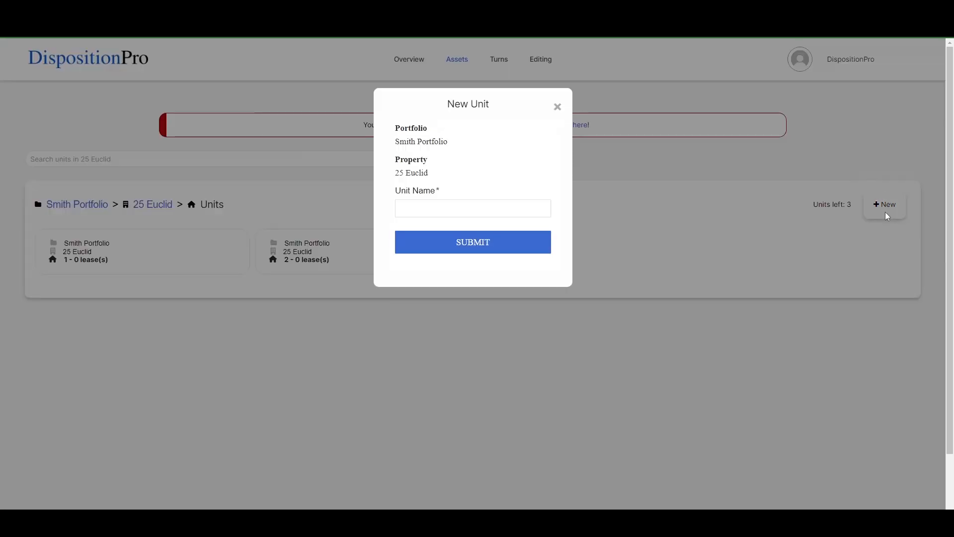
pyautogui.click(501, 210)
pyautogui.write('3')
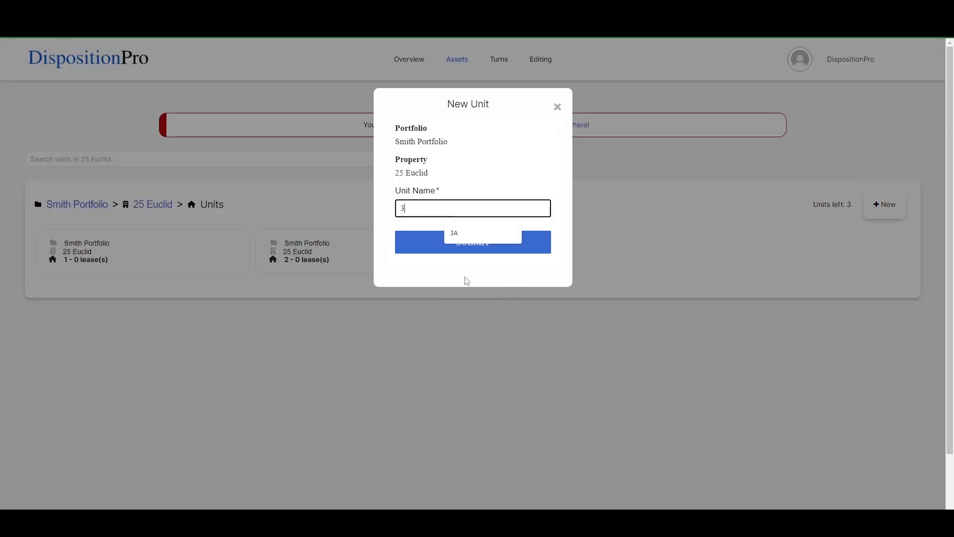
pyautogui.click(429, 245)
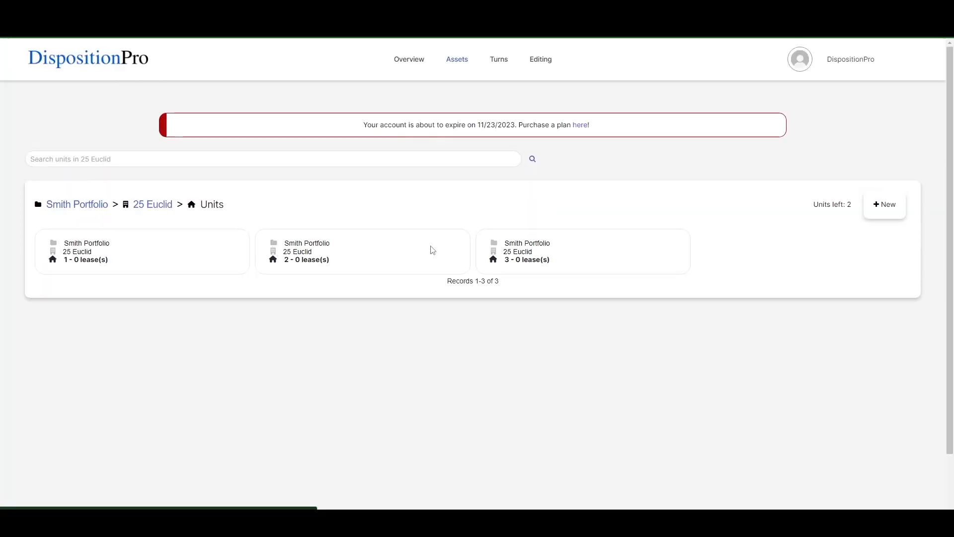
pyautogui.click(458, 64)
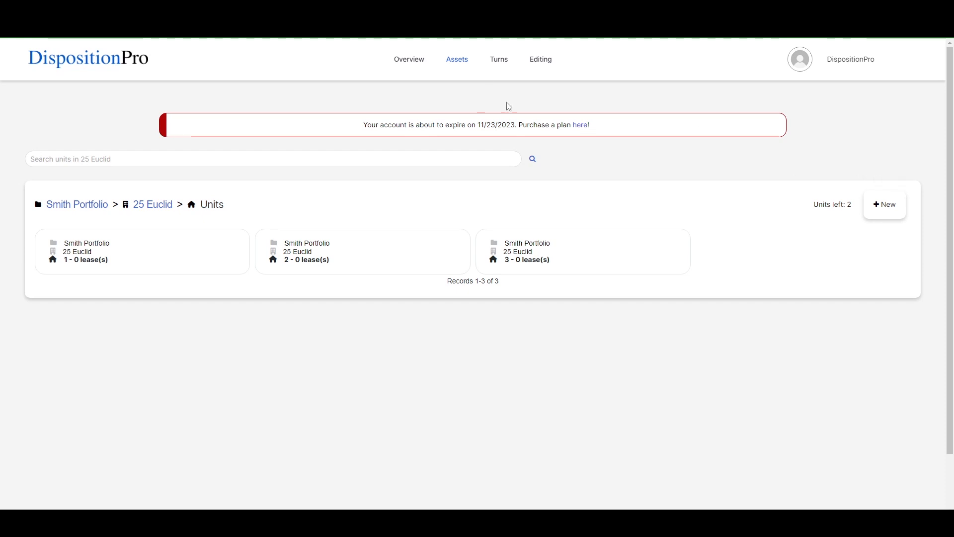
# - Open Company Settings and choose Webclip.png as the company logo file
pyautogui.click(853, 65)
pyautogui.click(848, 107)
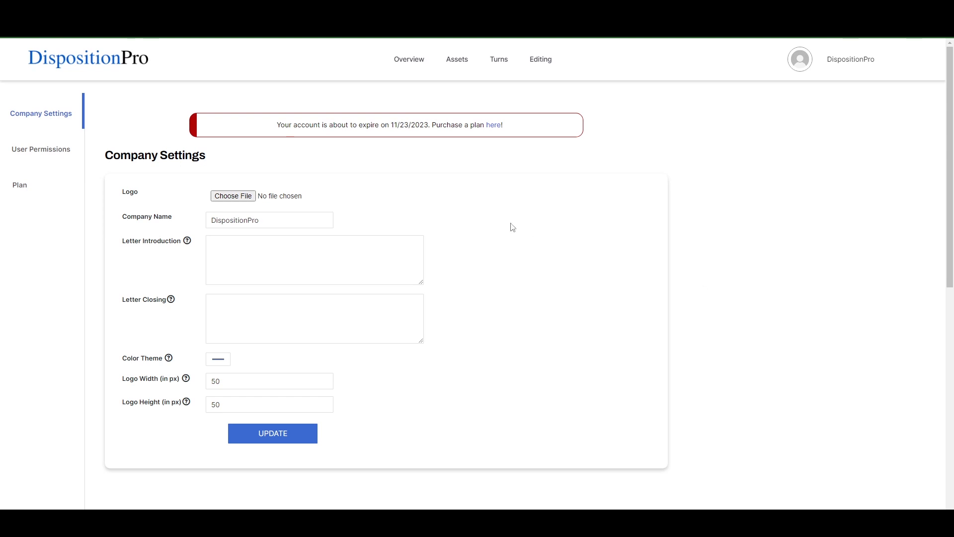
pyautogui.moveTo(743, 378); pyautogui.dragTo(233, 196)
# - Review the company name, letter text fields and the 50 px logo width and height
pyautogui.click(273, 221)
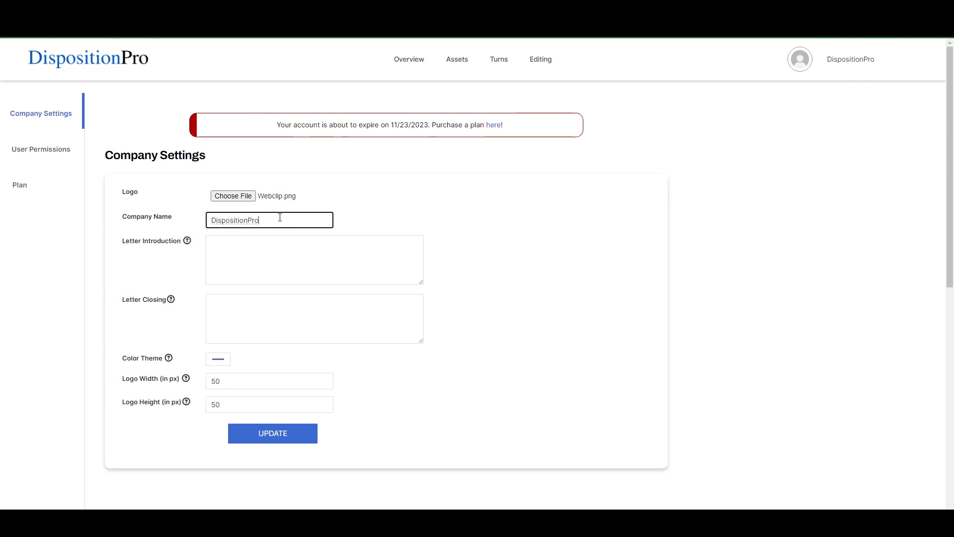
pyautogui.click(246, 259)
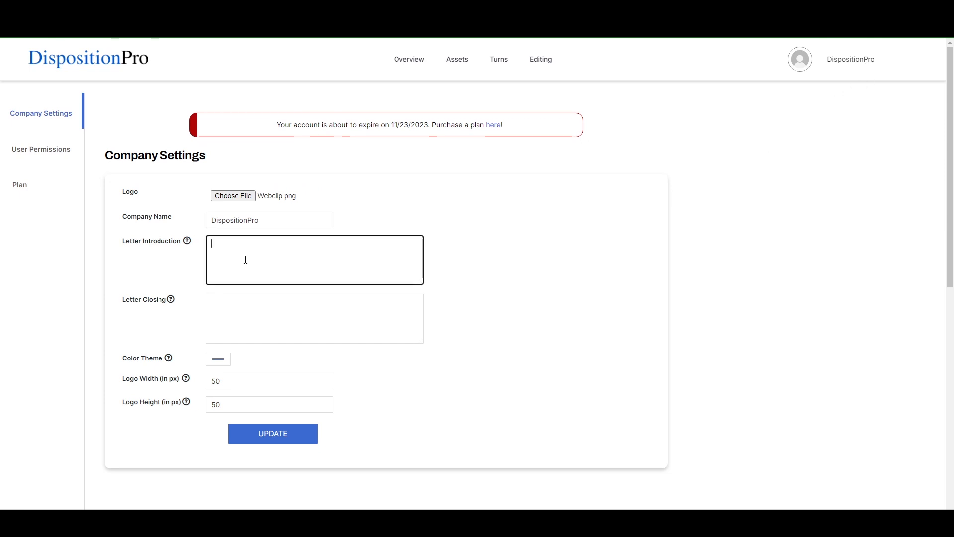
pyautogui.click(240, 308)
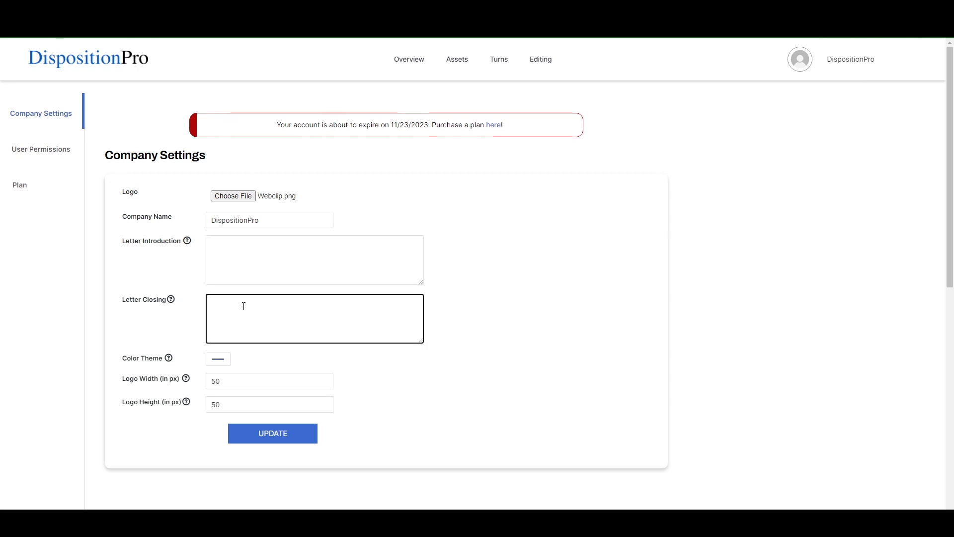
pyautogui.scroll(-1, 243, 306)
pyautogui.scroll(1, 283, 367)
pyautogui.click(168, 380)
pyautogui.click(234, 404)
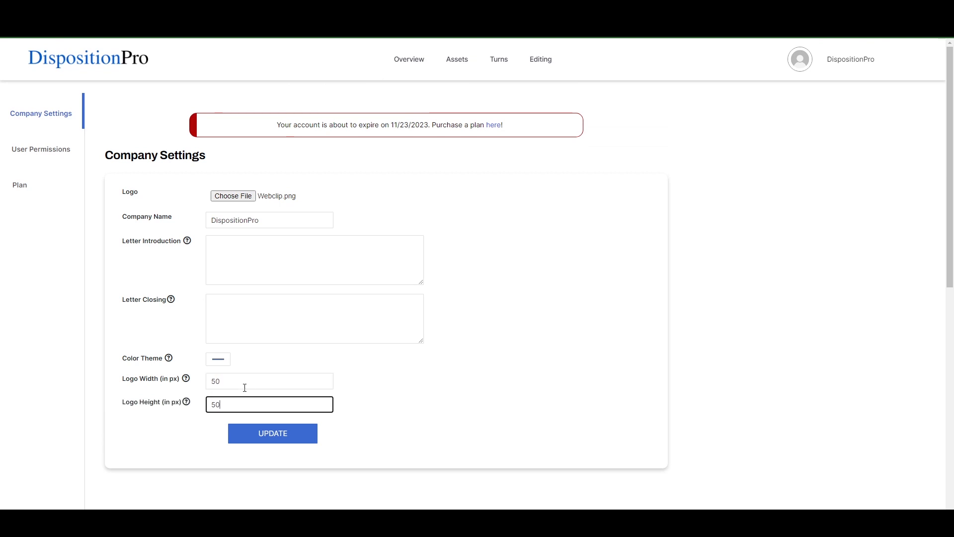
pyautogui.click(242, 416)
pyautogui.click(240, 405)
# - Set the color theme to dark red (95, 16, 2) and save the settings with the new logo
pyautogui.click(225, 362)
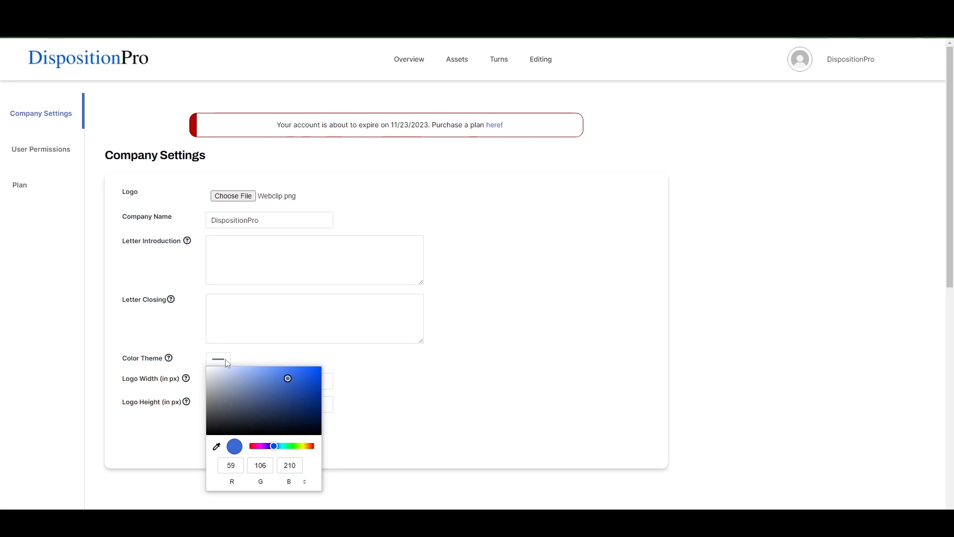
pyautogui.moveTo(297, 445); pyautogui.dragTo(315, 450)
pyautogui.moveTo(312, 401); pyautogui.dragTo(318, 409)
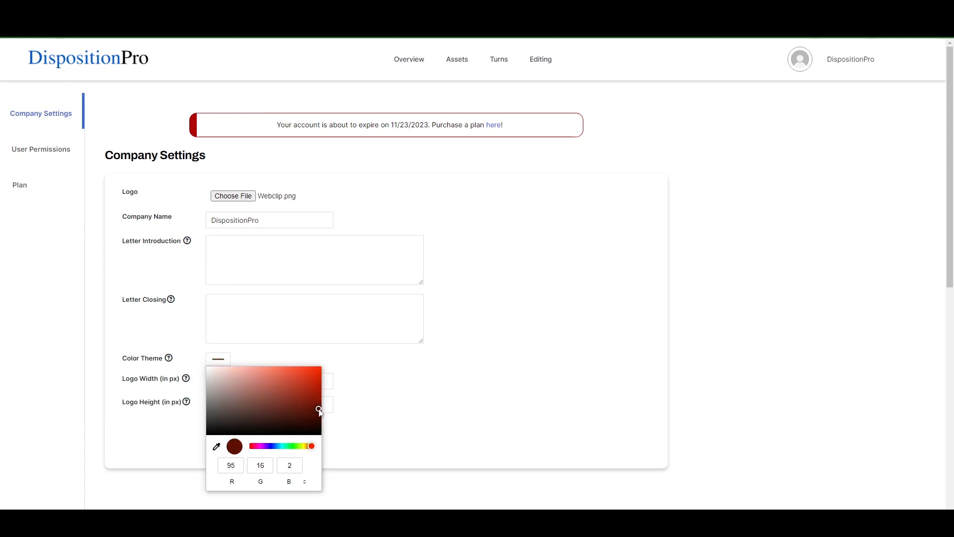
pyautogui.click(381, 405)
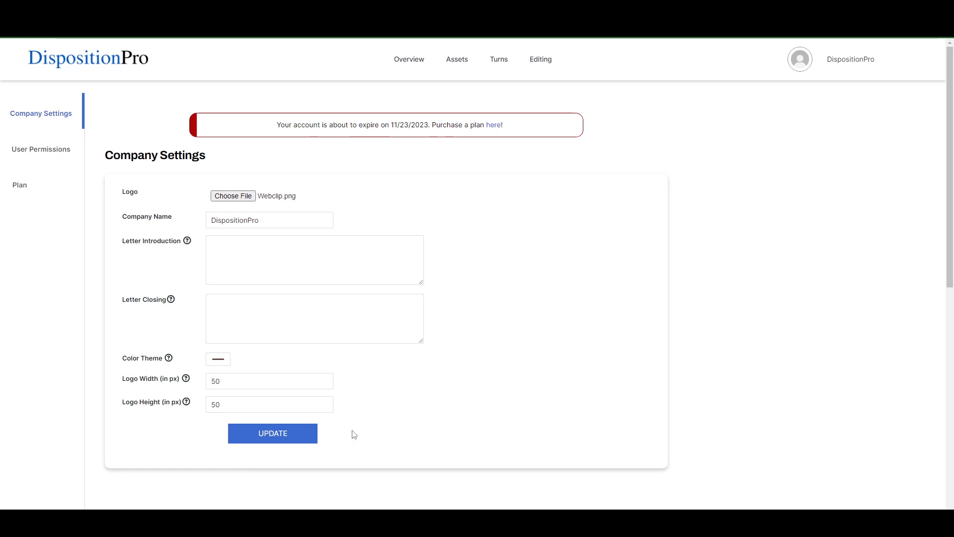
pyautogui.click(283, 434)
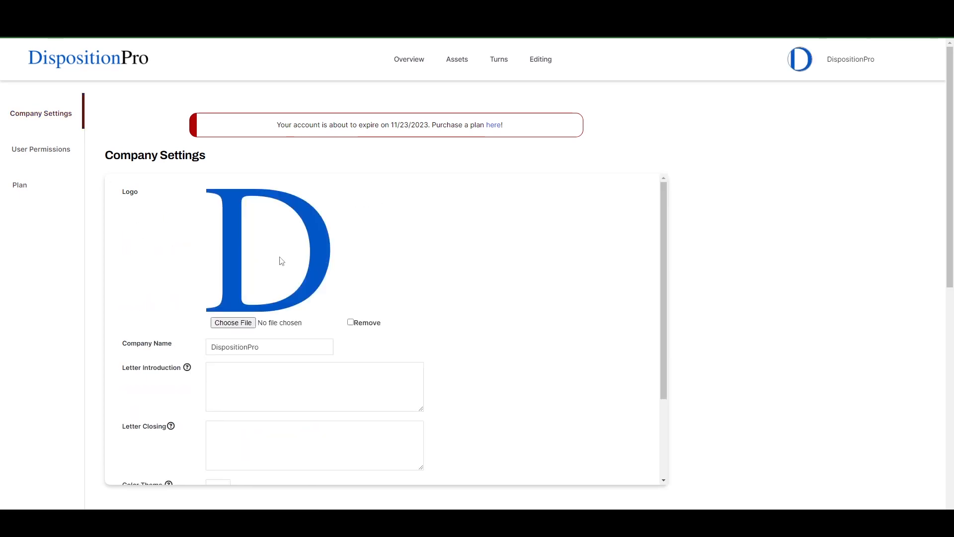
pyautogui.scroll(-3, 517, 330)
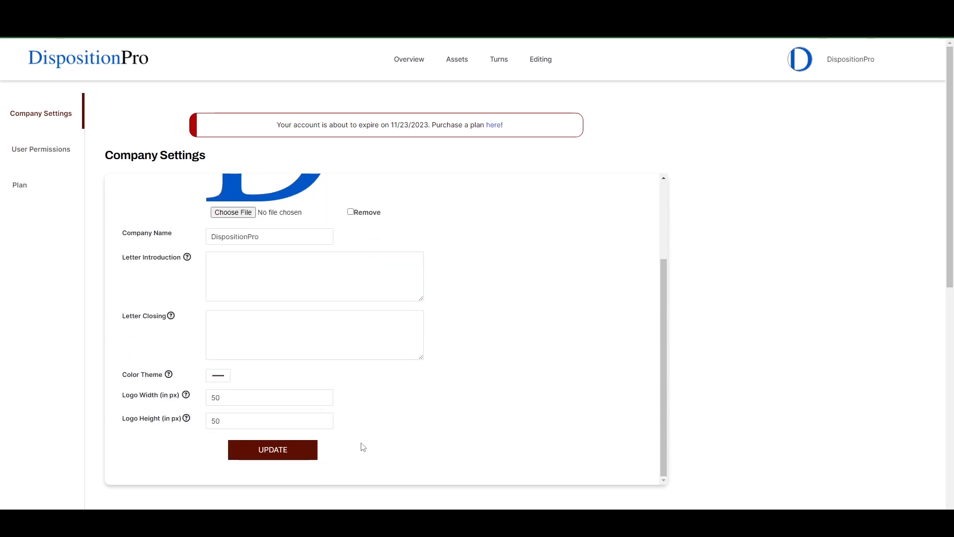
pyautogui.click(419, 61)
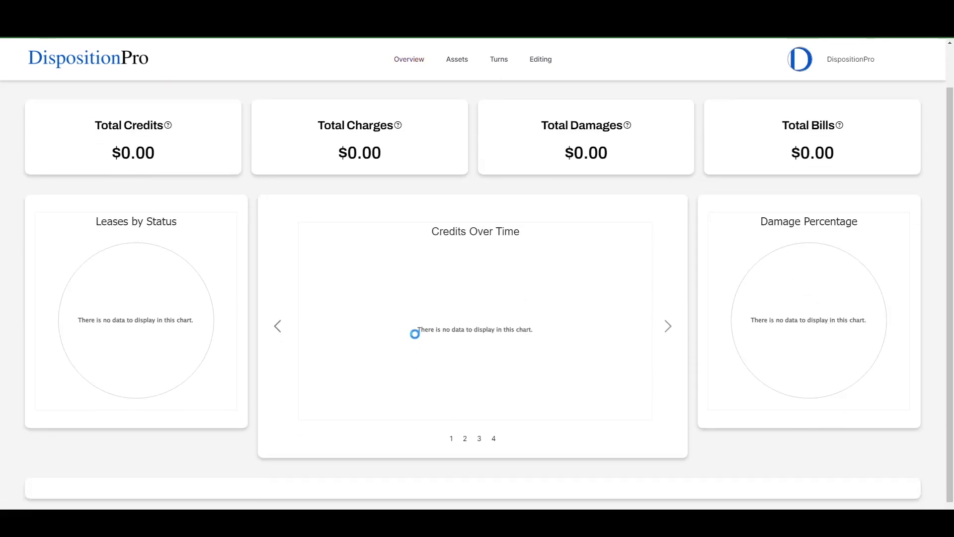
pyautogui.scroll(-2, 397, 343)
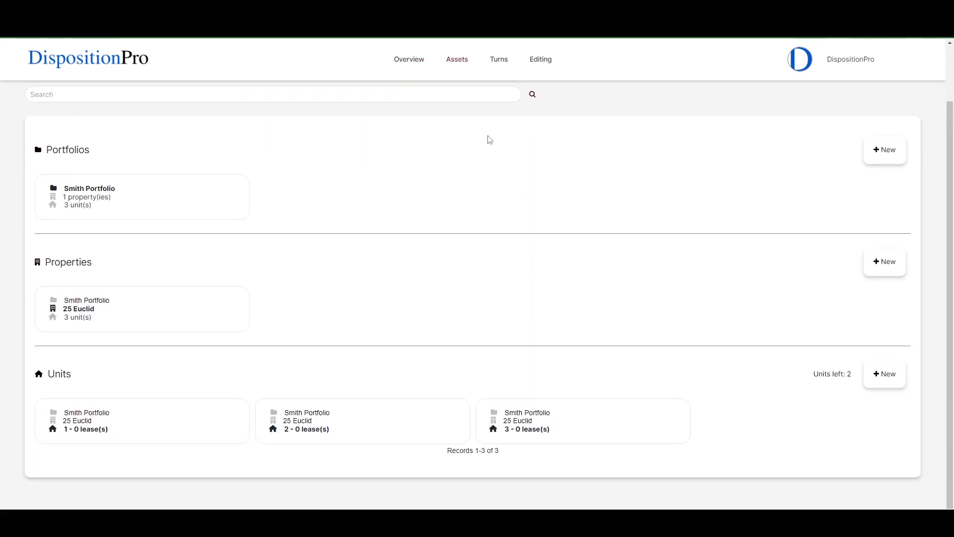
pyautogui.click(863, 60)
pyautogui.click(849, 103)
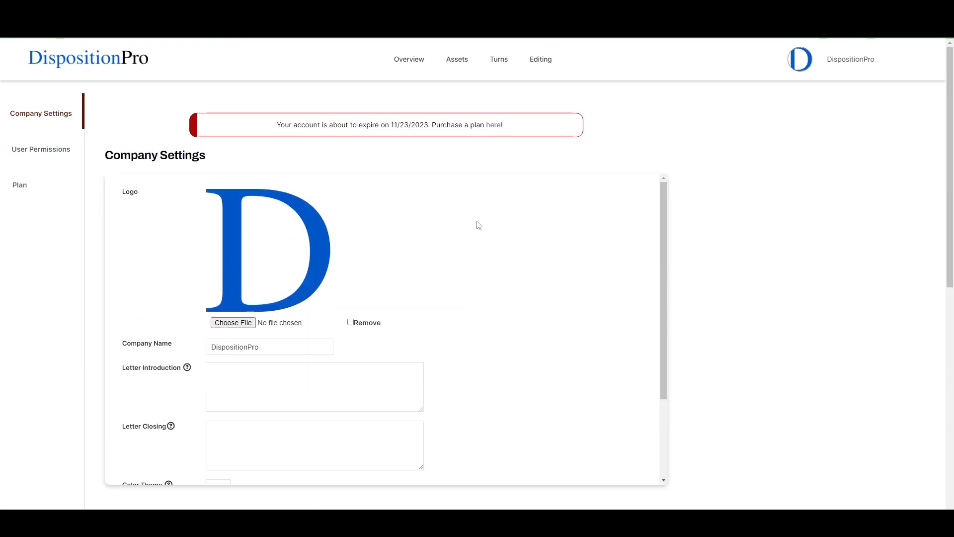
pyautogui.scroll(-2, 474, 223)
pyautogui.click(333, 269)
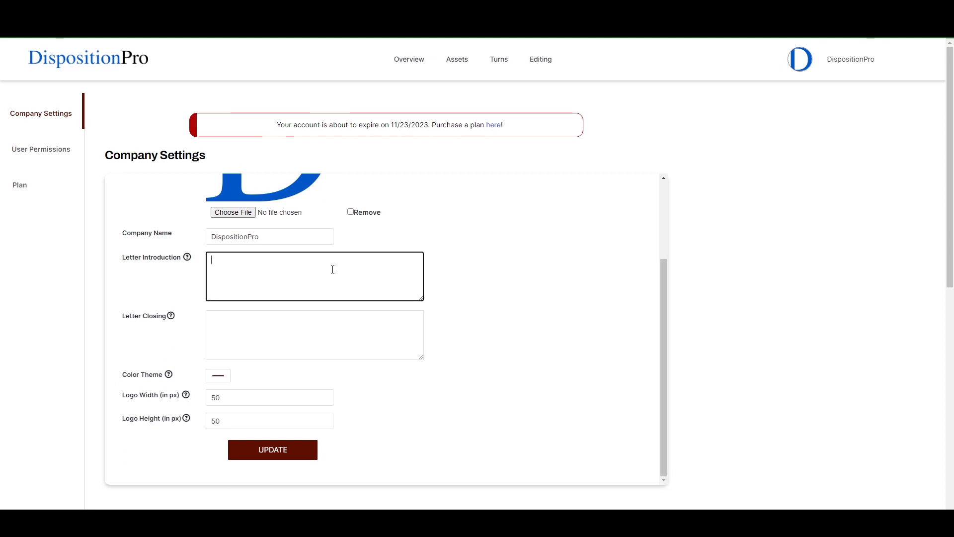
pyautogui.scroll(2, 474, 320)
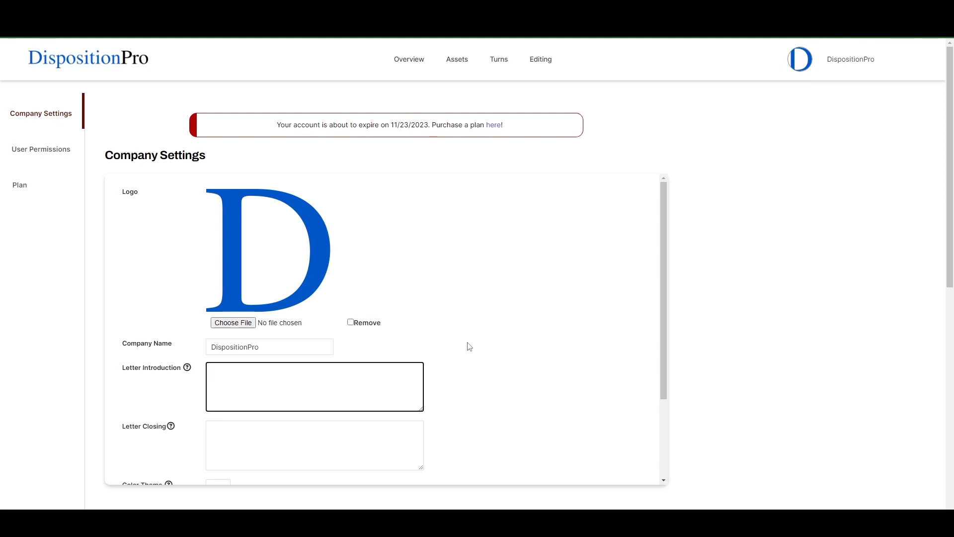
pyautogui.scroll(-3, 462, 338)
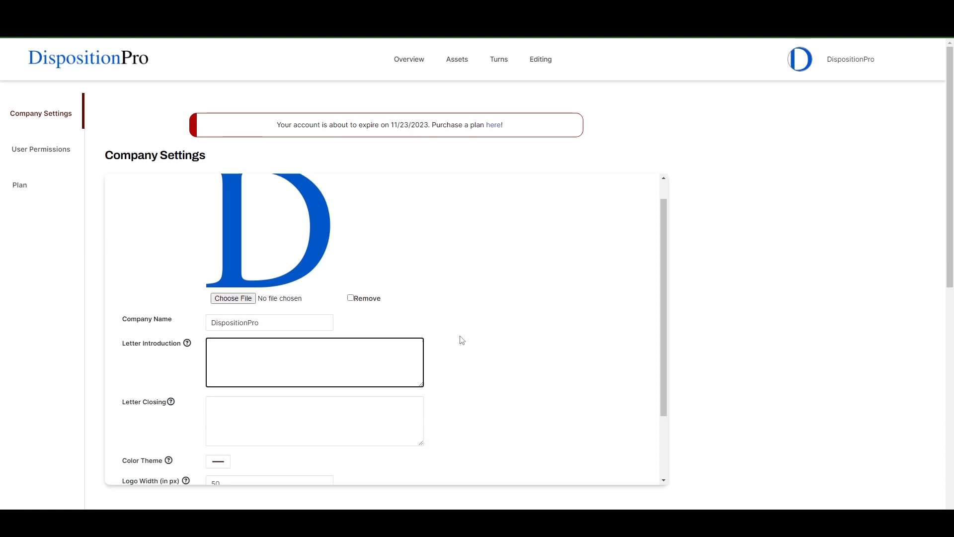
pyautogui.scroll(3, 464, 334)
pyautogui.scroll(-3, 512, 395)
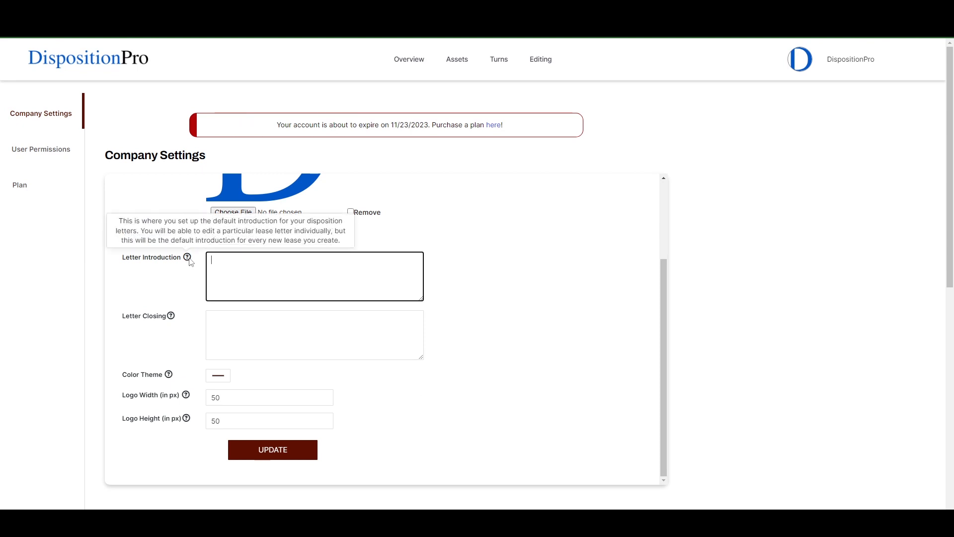
pyautogui.moveTo(187, 425)
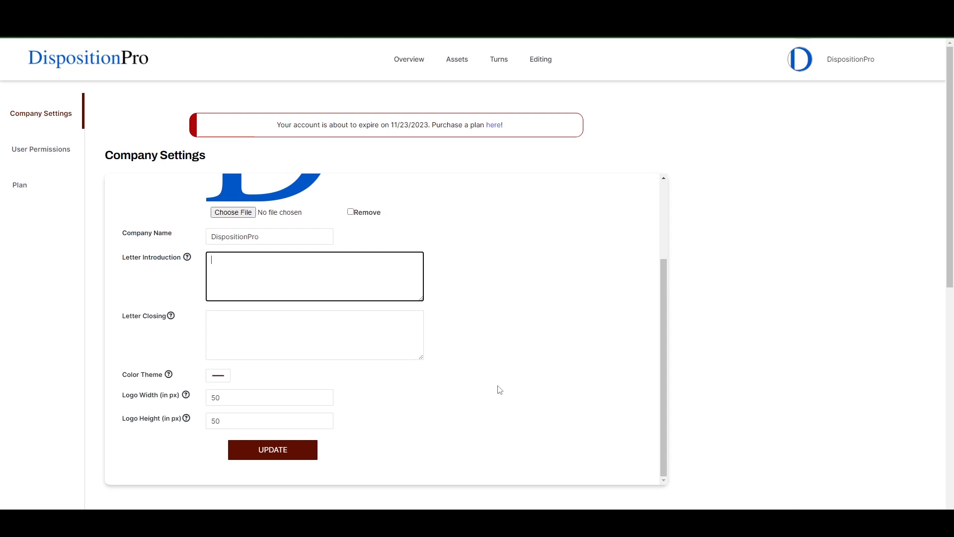
# - Save the intro and closing: 'This is our introduction/closing, will be brought into every letter.'
pyautogui.click(262, 347)
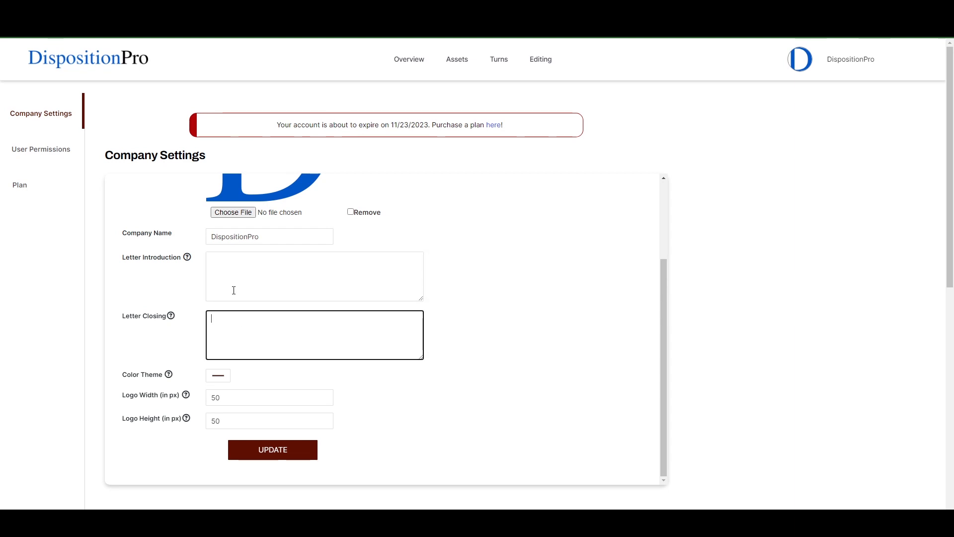
pyautogui.click(234, 281)
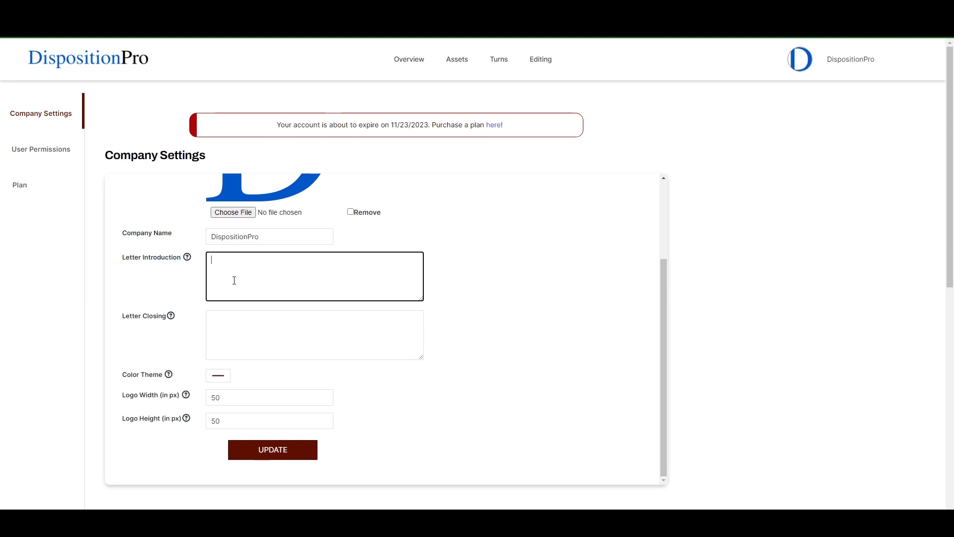
pyautogui.write('his is our introdu')
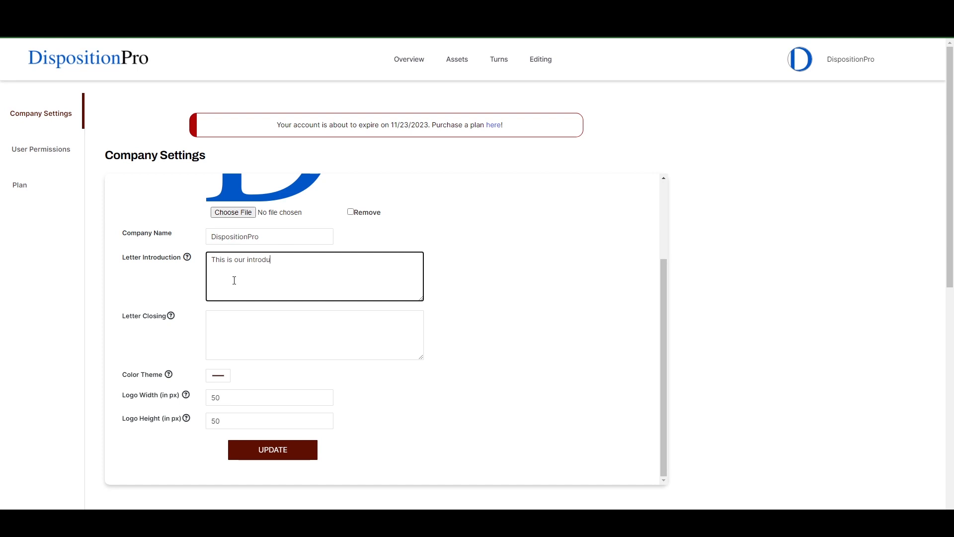
pyautogui.write('ction, will be brought into every letter.')
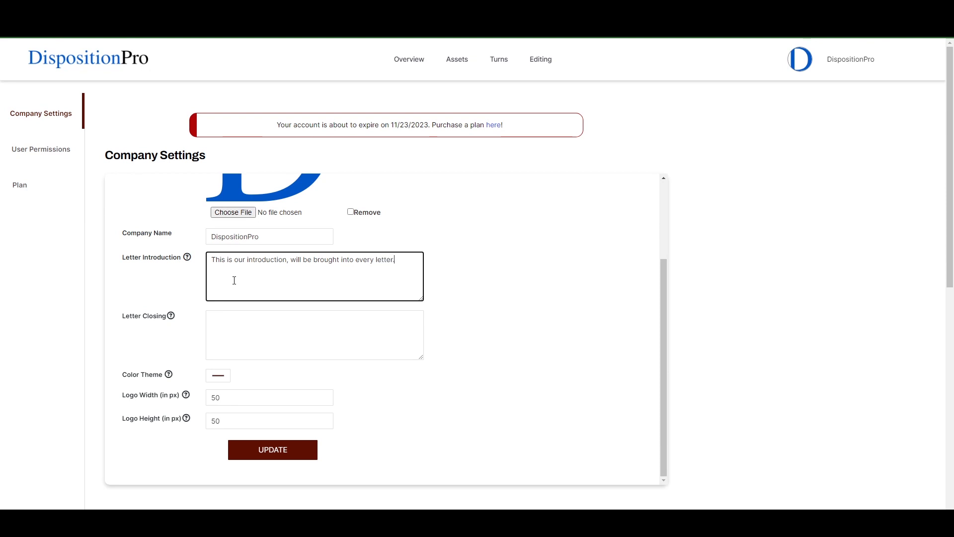
pyautogui.click(252, 332)
pyautogui.write('This is our closing, will be brought into every letter.')
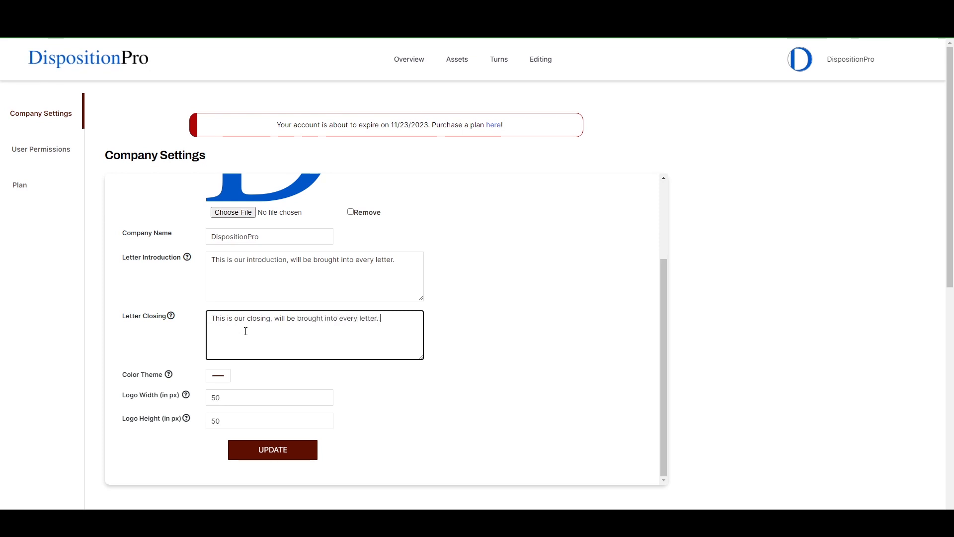
pyautogui.click(281, 440)
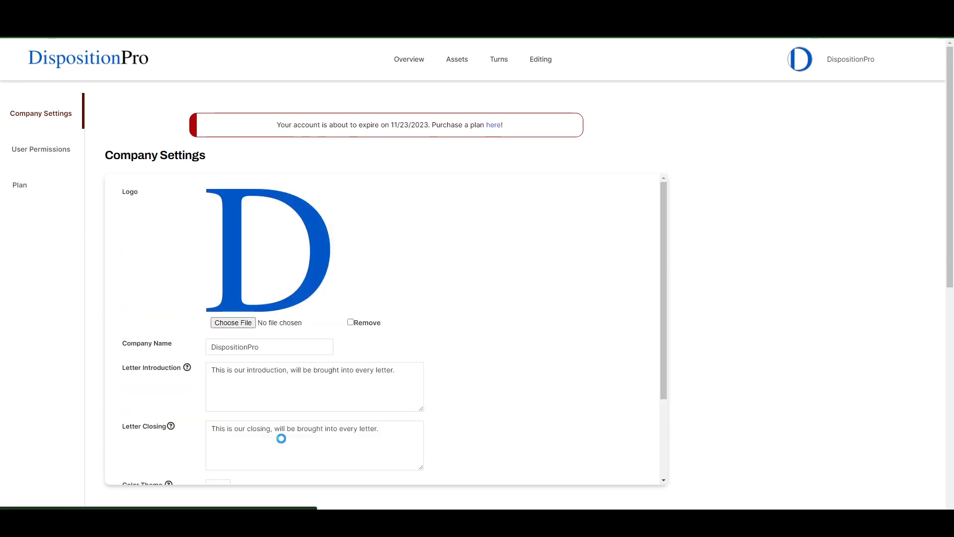
# - Open the dashboard for unit 1 of 25 Euclid from the Assets page
pyautogui.click(456, 60)
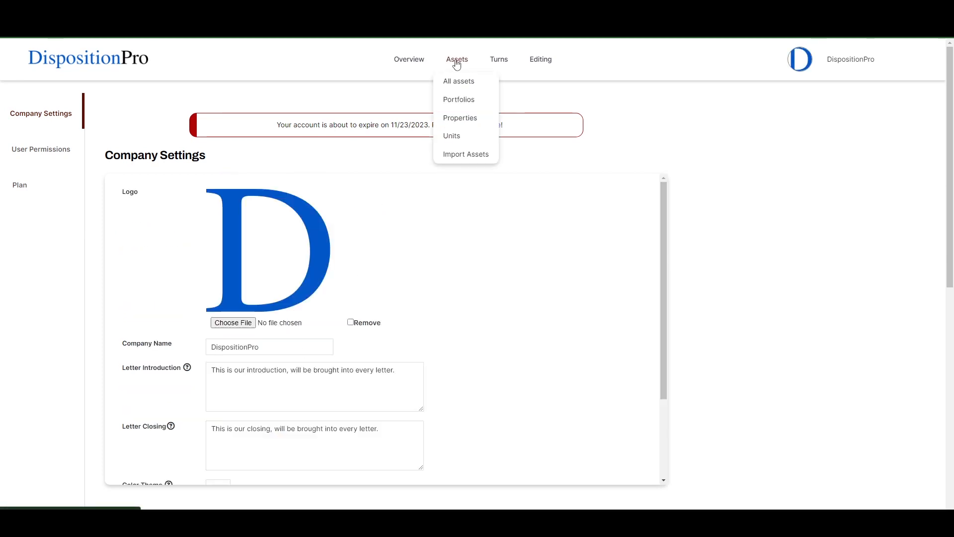
pyautogui.click(457, 63)
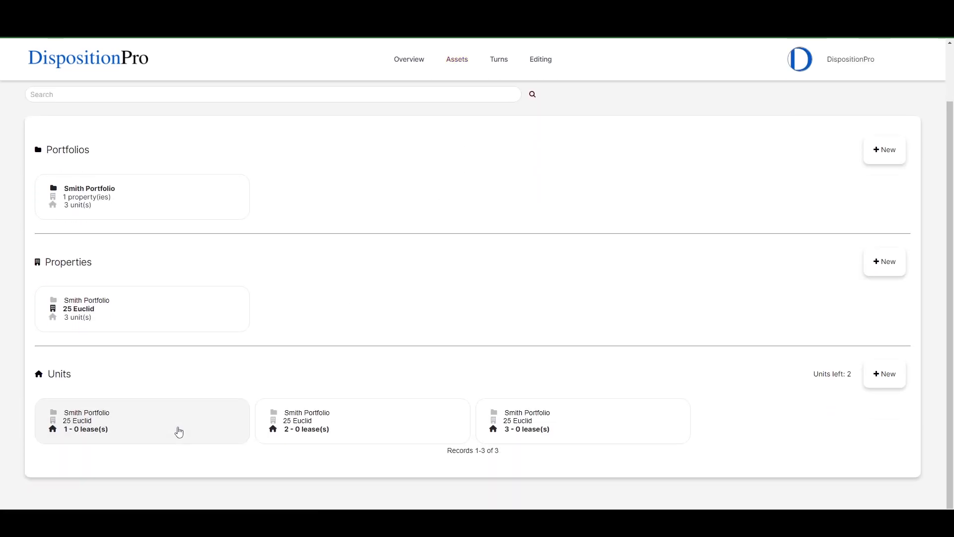
pyautogui.click(177, 430)
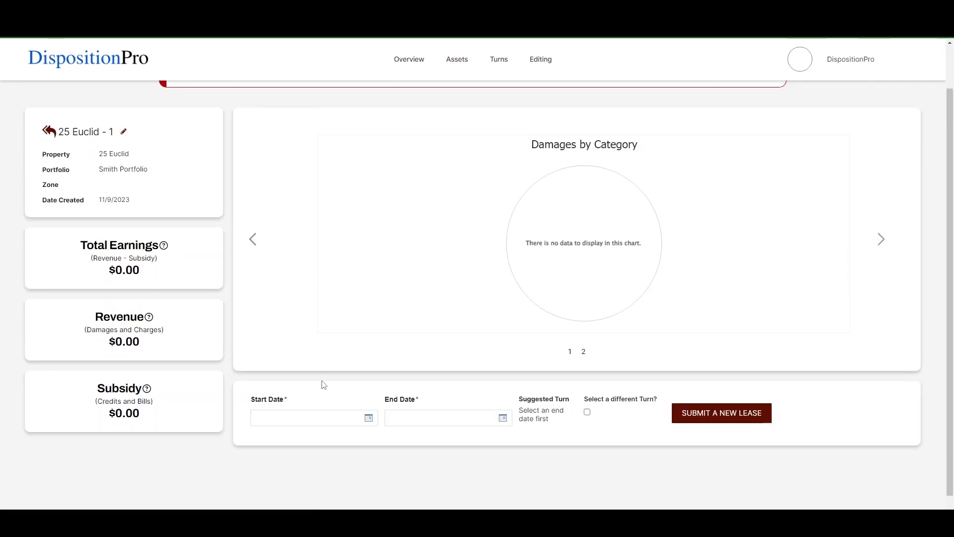
# - Create a lease from 11/09/2023 to 11/10/2023 and open its letter page
pyautogui.click(318, 416)
pyautogui.click(330, 494)
pyautogui.click(407, 423)
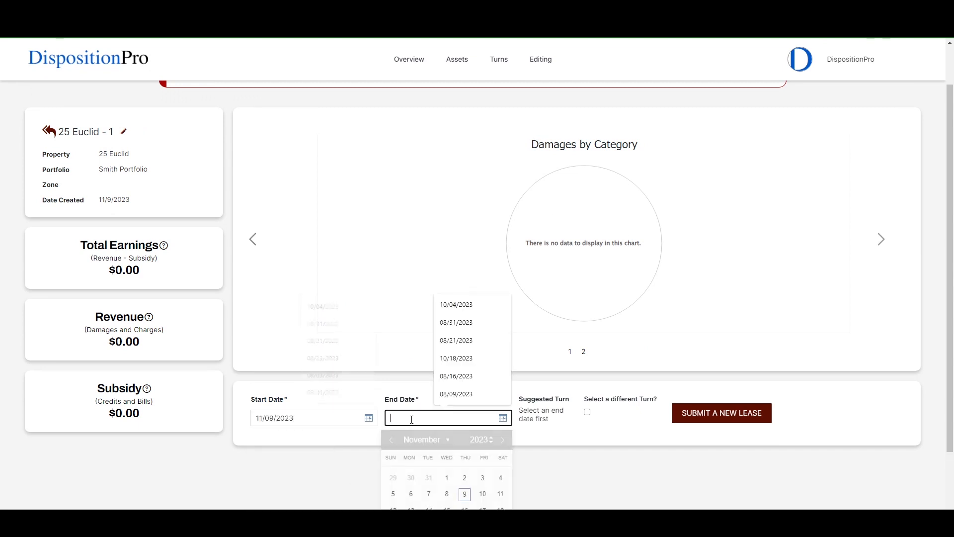
pyautogui.click(482, 495)
pyautogui.click(716, 415)
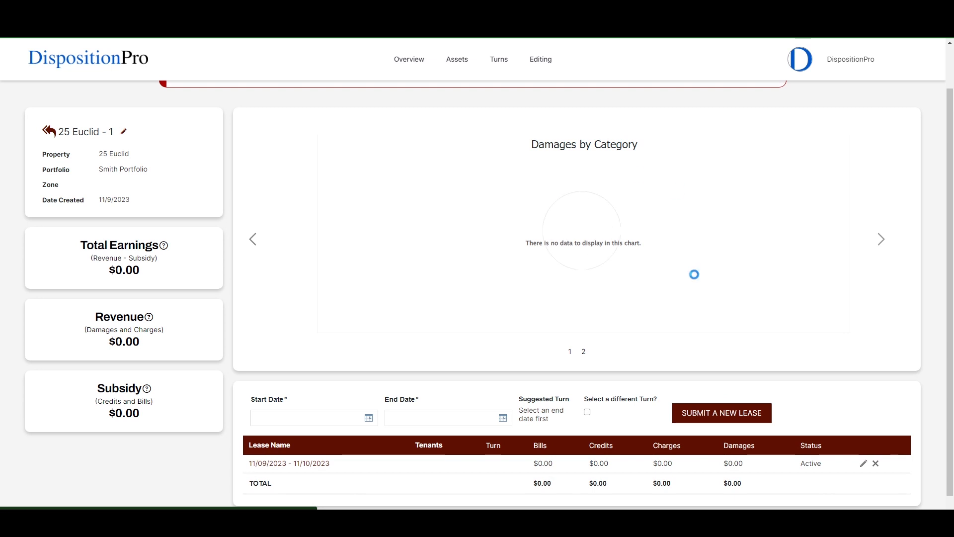
pyautogui.click(315, 464)
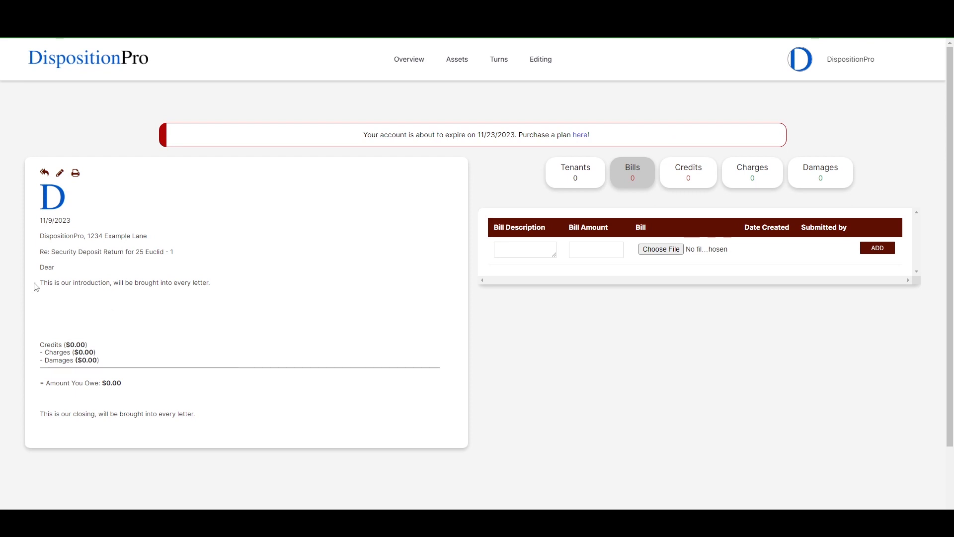
# - Highlight the letter's heading, introduction and closing line to review them
pyautogui.moveTo(36, 287); pyautogui.dragTo(207, 285)
pyautogui.click(256, 284)
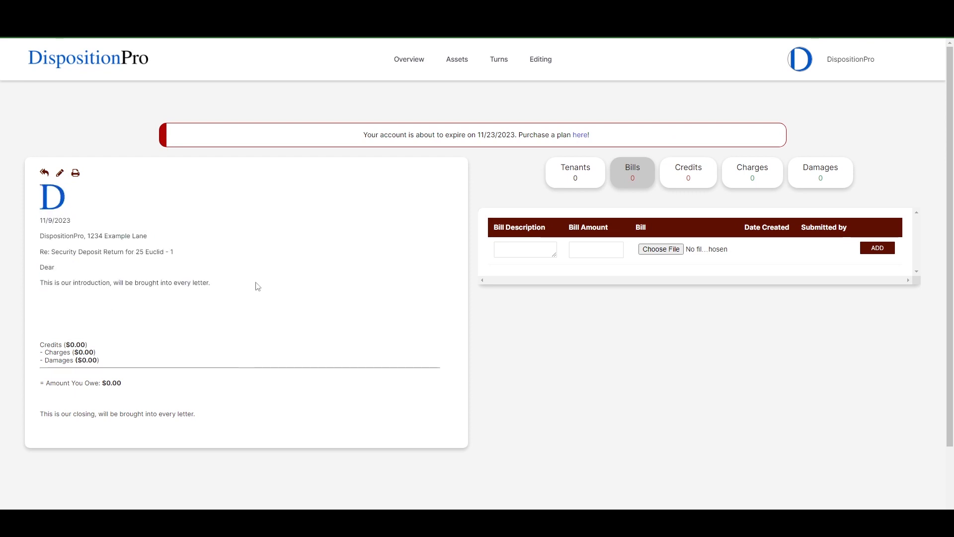
pyautogui.moveTo(36, 418); pyautogui.dragTo(198, 415)
pyautogui.click(213, 415)
# - Append 'this letter has a special message.' to the lease letter's introduction
pyautogui.click(60, 174)
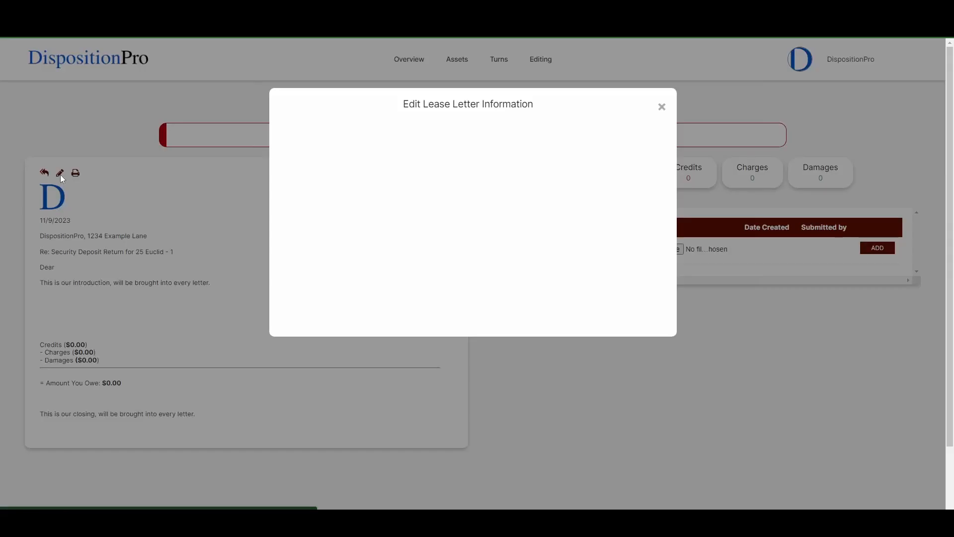
pyautogui.scroll(-1, 428, 264)
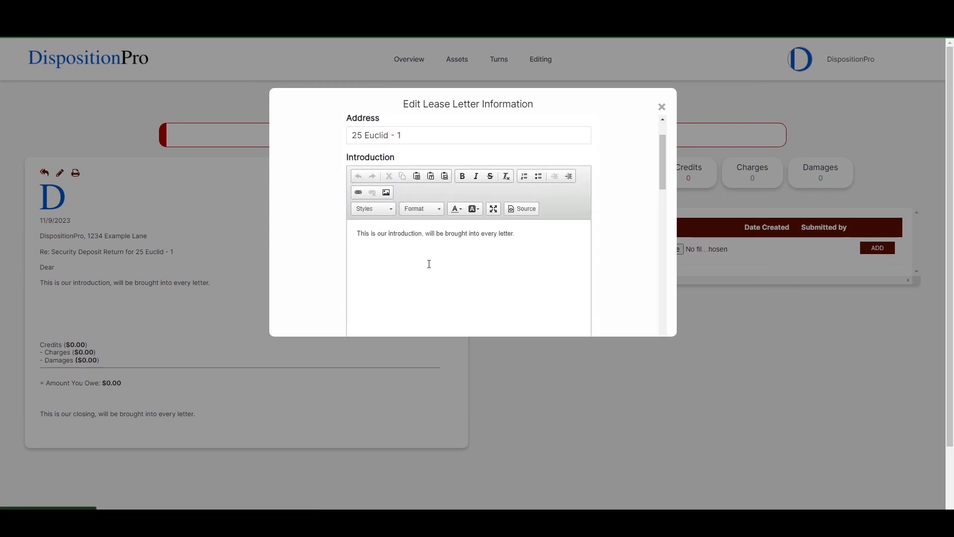
pyautogui.scroll(-2, 429, 264)
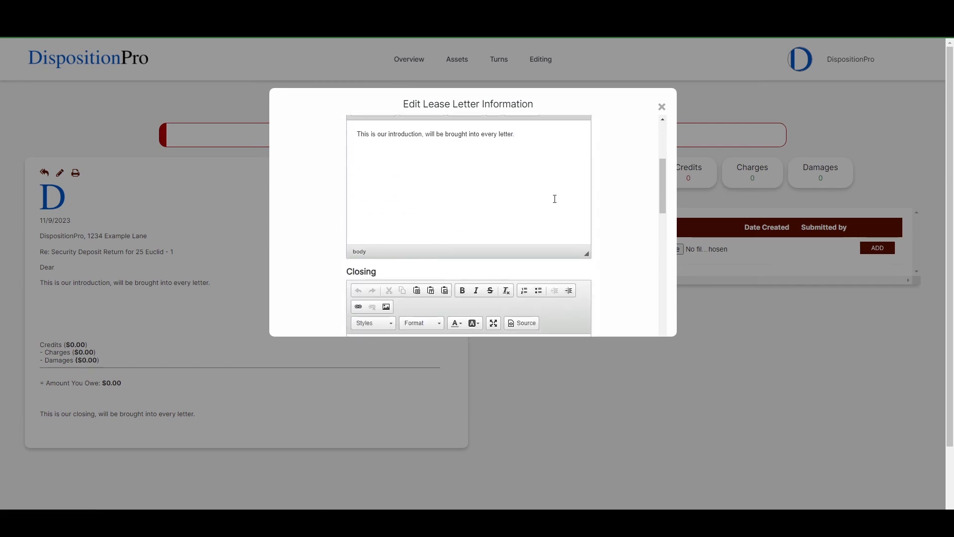
pyautogui.scroll(1, 554, 199)
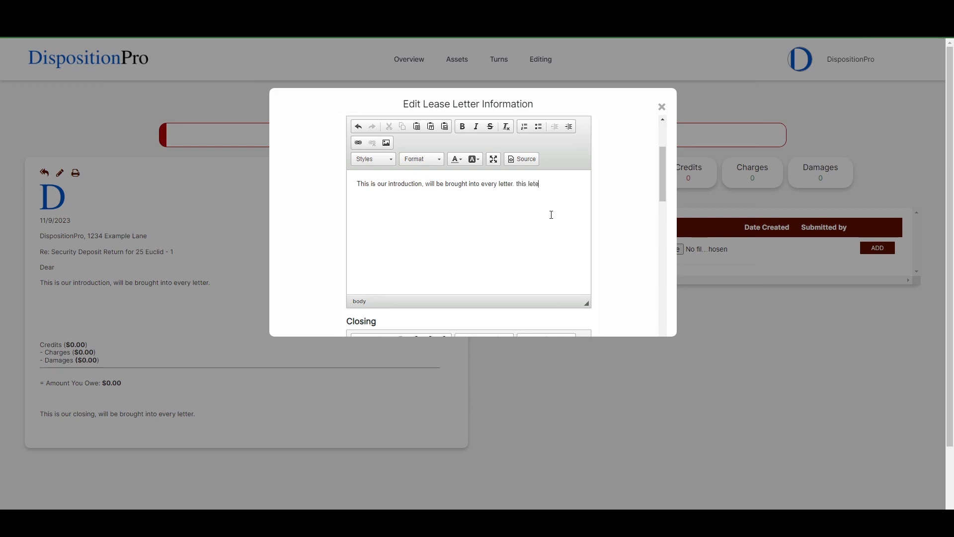
pyautogui.write('ial message.')
pyautogui.scroll(-10, 551, 214)
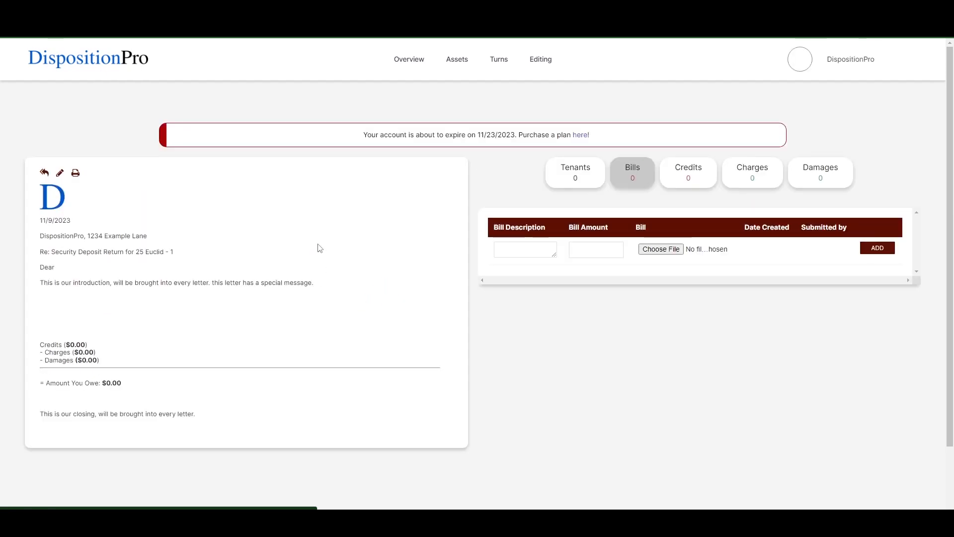
pyautogui.moveTo(315, 282); pyautogui.dragTo(138, 283)
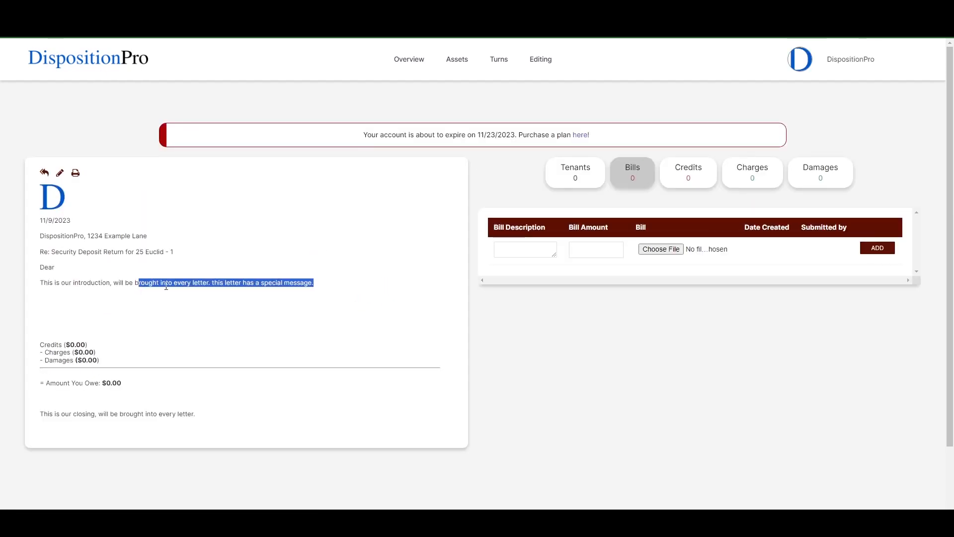
pyautogui.click(213, 283)
pyautogui.moveTo(214, 283); pyautogui.dragTo(330, 283)
pyautogui.click(330, 283)
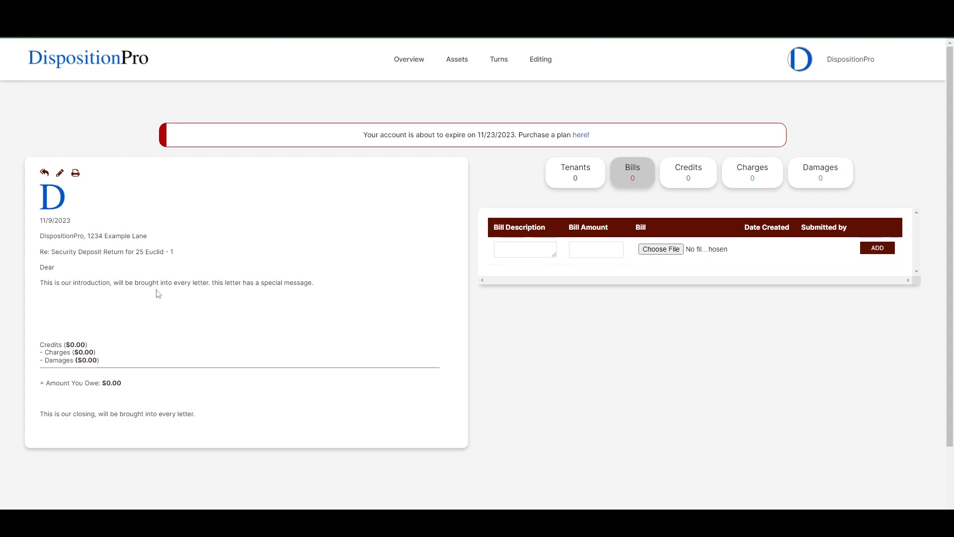
pyautogui.click(863, 64)
pyautogui.rightClick(838, 103)
pyautogui.click(851, 111)
pyautogui.click(851, 109)
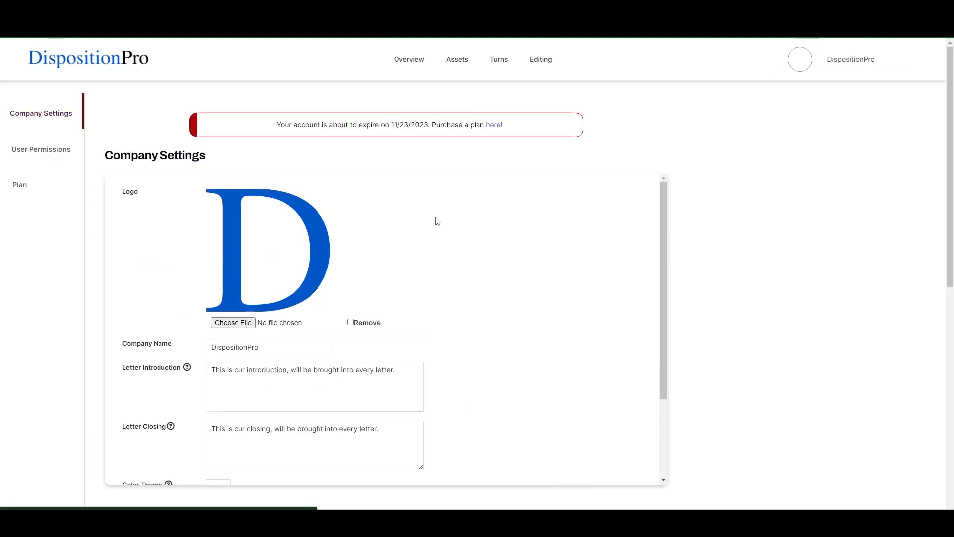
pyautogui.scroll(-2, 423, 358)
pyautogui.click(392, 271)
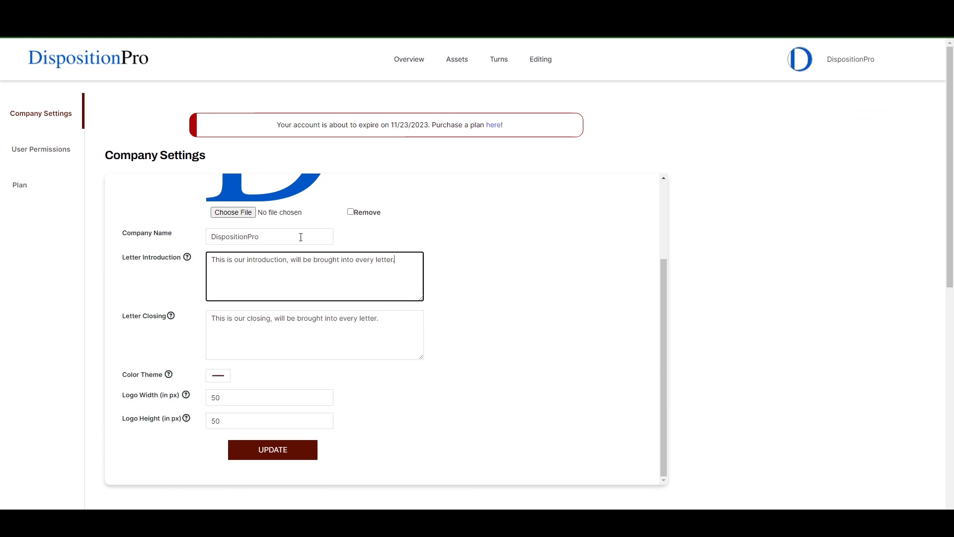
pyautogui.click(481, 289)
pyautogui.scroll(2, 484, 362)
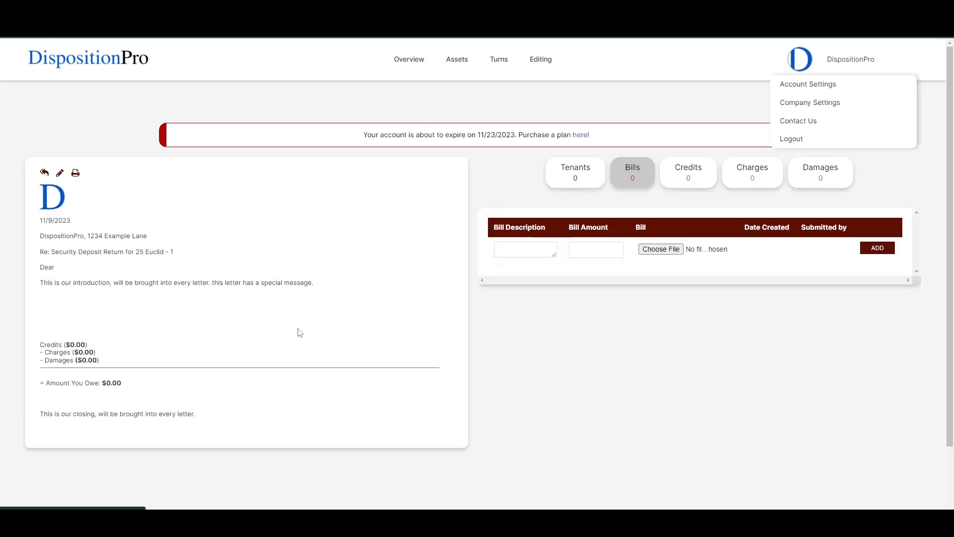
# - Change this lease letter's logo width and height from 50 to 40 and save
pyautogui.click(61, 173)
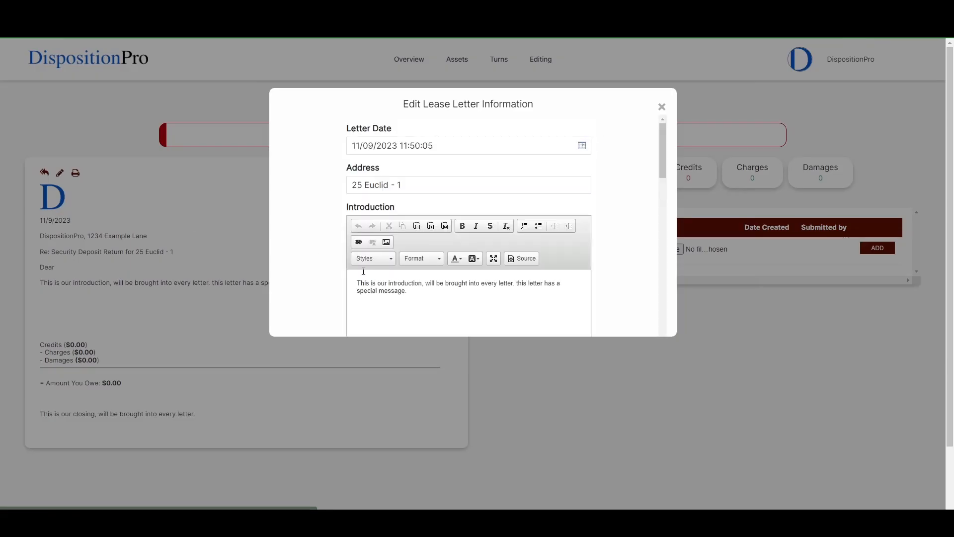
pyautogui.scroll(-6, 318, 273)
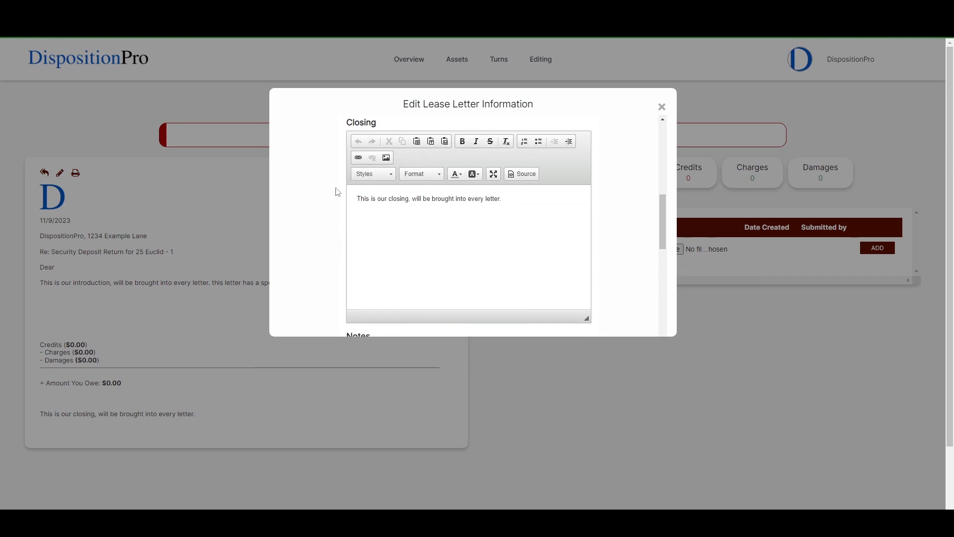
pyautogui.scroll(-5, 339, 189)
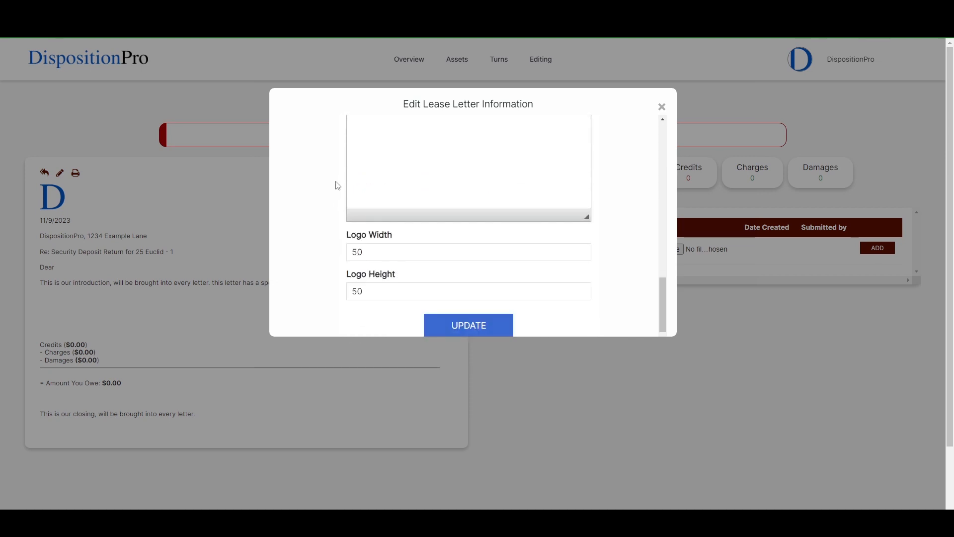
pyautogui.click(389, 248)
pyautogui.press('BackSpace')
pyautogui.press('BackSpace')
pyautogui.write('40')
pyautogui.click(392, 294)
pyautogui.press('BackSpace')
pyautogui.press('BackSpace')
pyautogui.write('40')
pyautogui.click(470, 325)
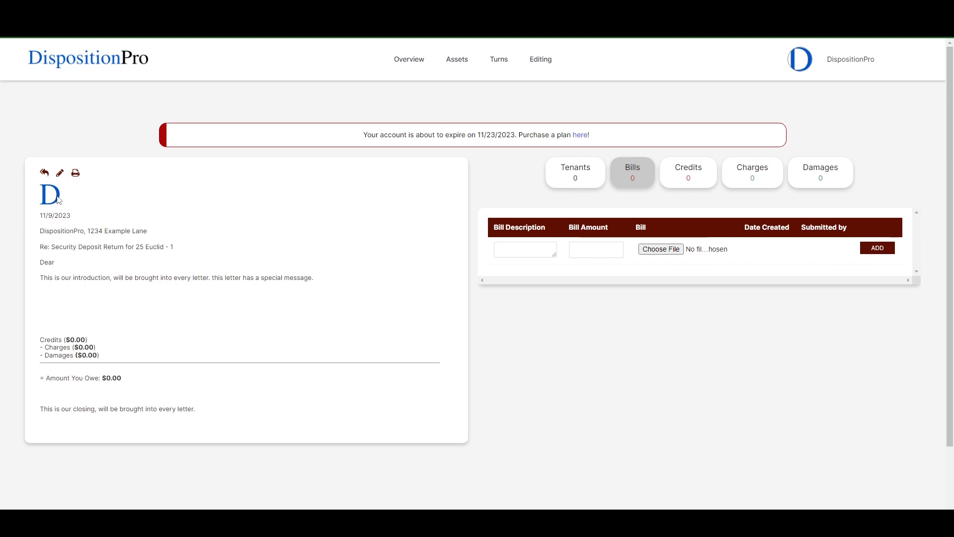
# - Set Logo Width and Logo Height to 40 in Company Settings and save
pyautogui.click(457, 9)
pyautogui.scroll(-3, 449, 245)
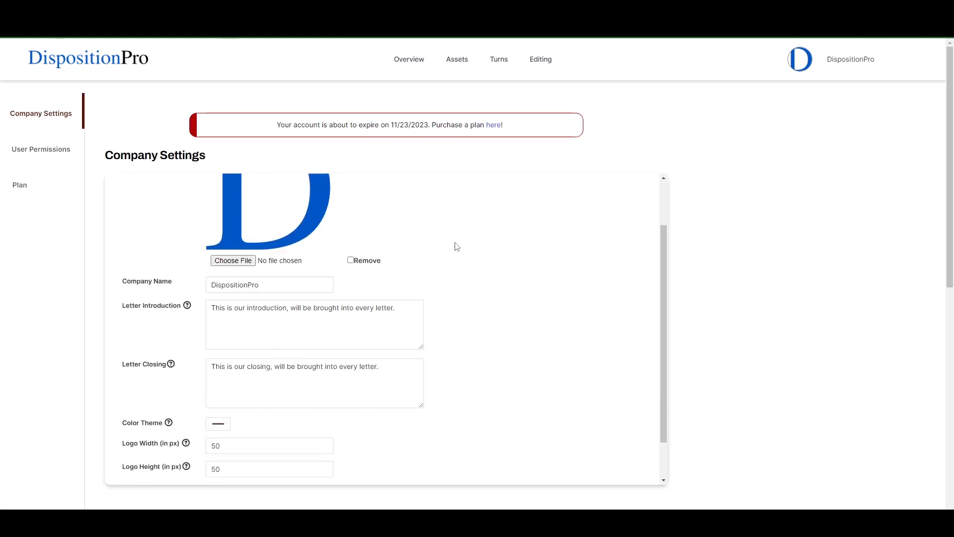
pyautogui.click(258, 398)
pyautogui.press('BackSpace')
pyautogui.press('BackSpace')
pyautogui.write('40')
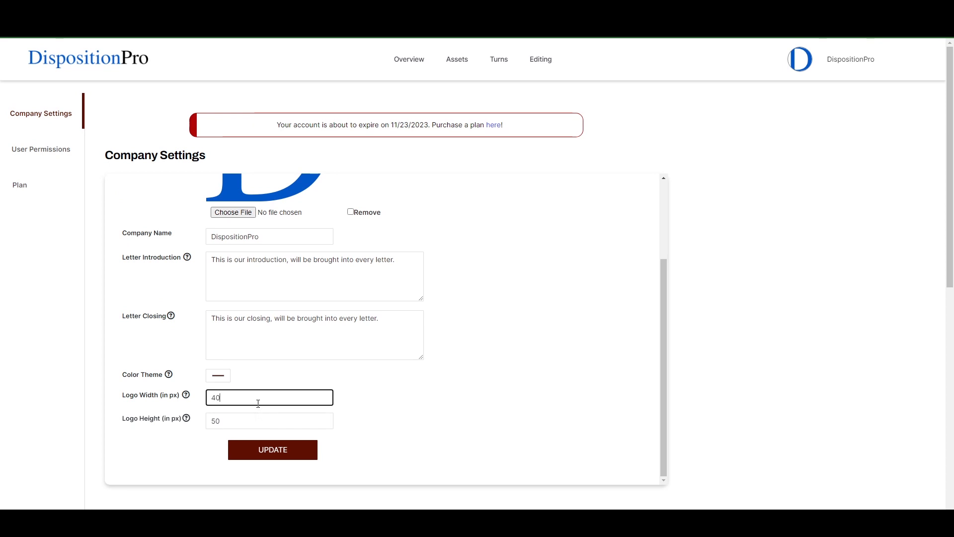
pyautogui.click(257, 414)
pyautogui.press('BackSpace')
pyautogui.press('BackSpace')
pyautogui.write('40')
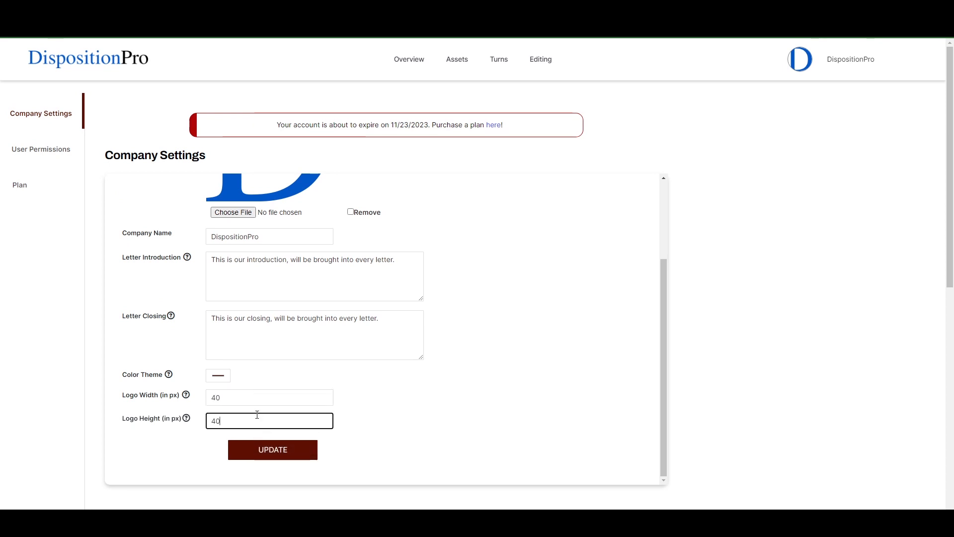
pyautogui.click(264, 448)
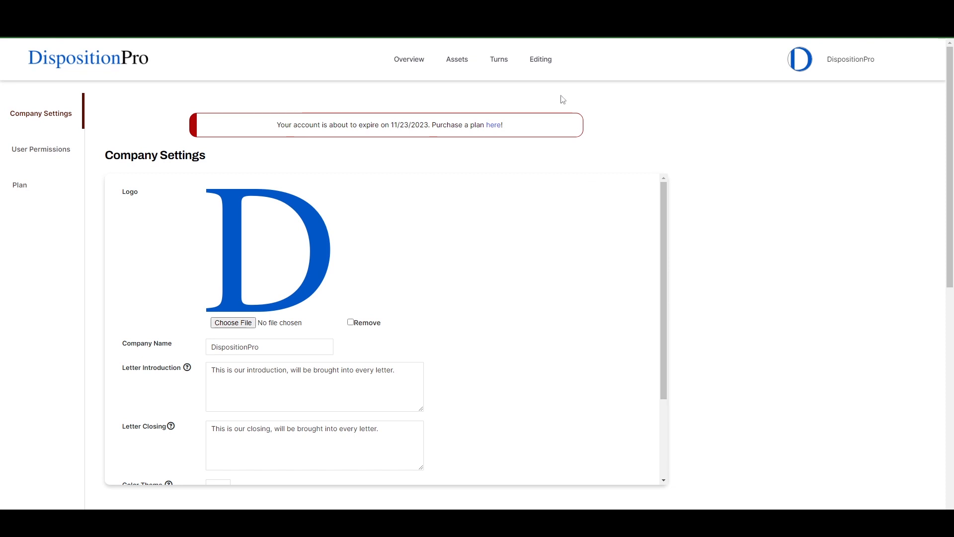
pyautogui.click(545, 64)
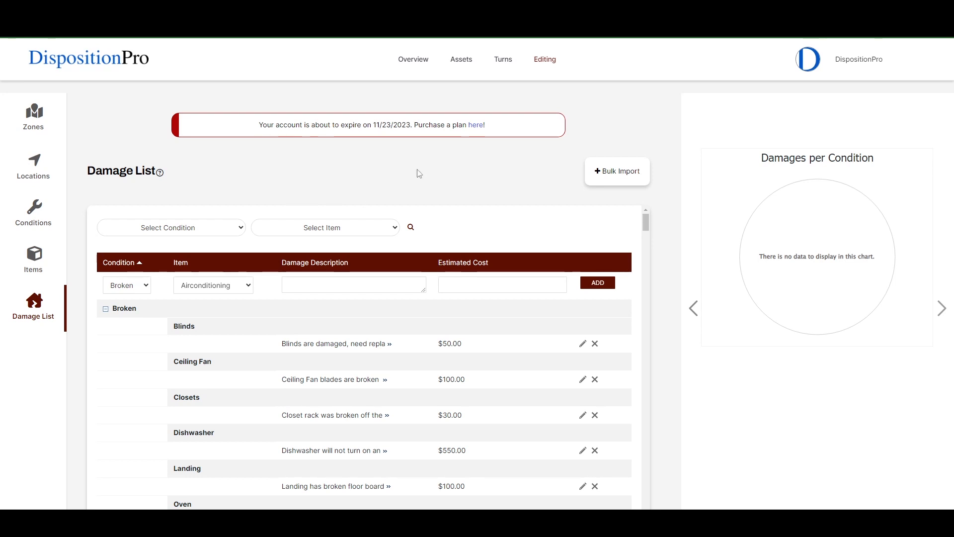
# - Expand the Blinds damage description in the Damage List to show its full text
pyautogui.click(388, 344)
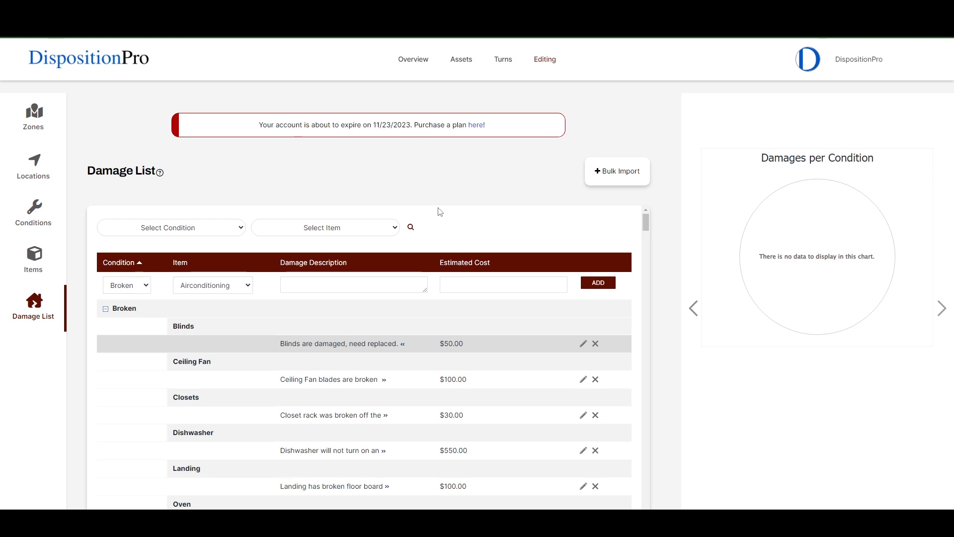
pyautogui.scroll(-2, 230, 323)
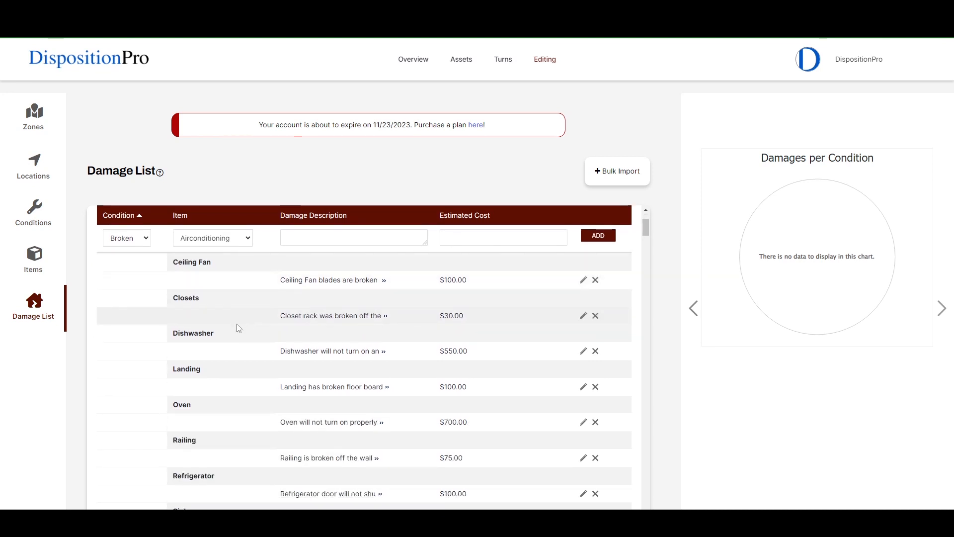
pyautogui.scroll(-2, 214, 368)
pyautogui.scroll(3, 211, 442)
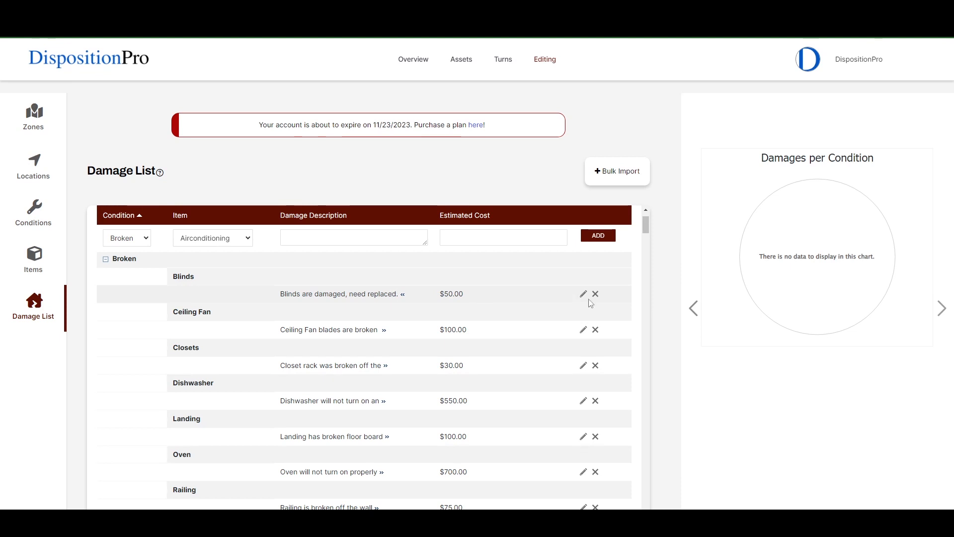
# - Change the Blinds estimated cost from 50 to 60 and save the row
pyautogui.click(536, 297)
pyautogui.click(463, 298)
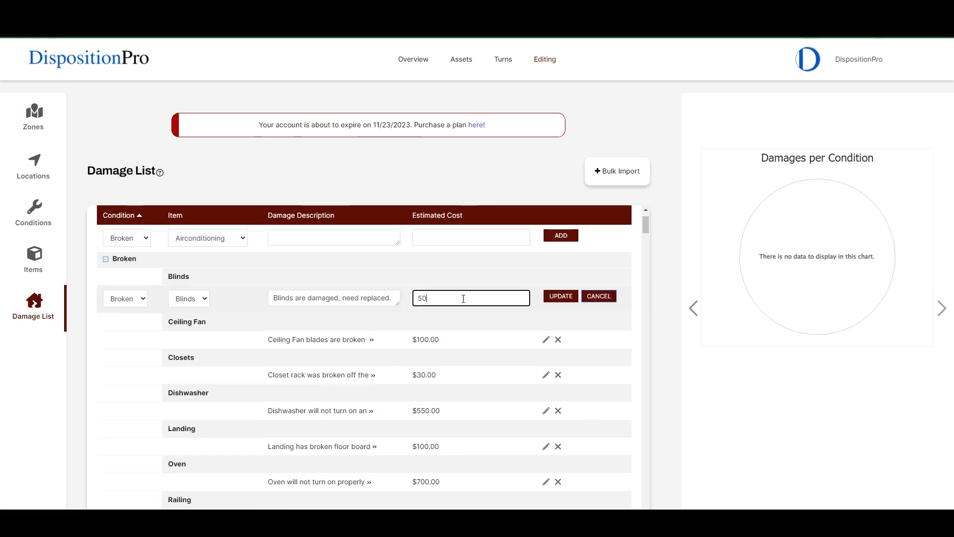
pyautogui.press('BackSpace')
pyautogui.press('BackSpace')
pyautogui.write('60')
pyautogui.click(551, 296)
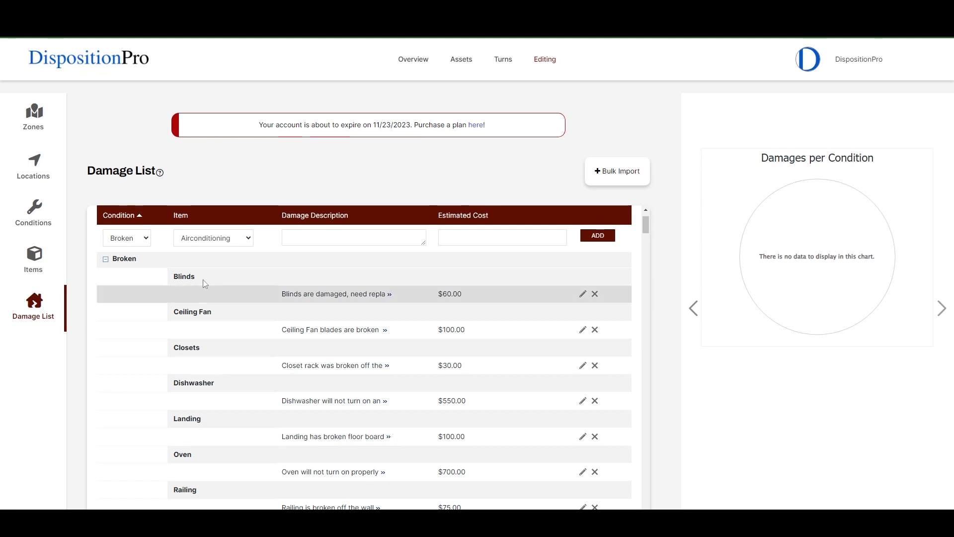
# - Highlight the Blinds description and its new $60.00 cost to check them
pyautogui.moveTo(282, 294); pyautogui.dragTo(420, 298)
pyautogui.click(420, 298)
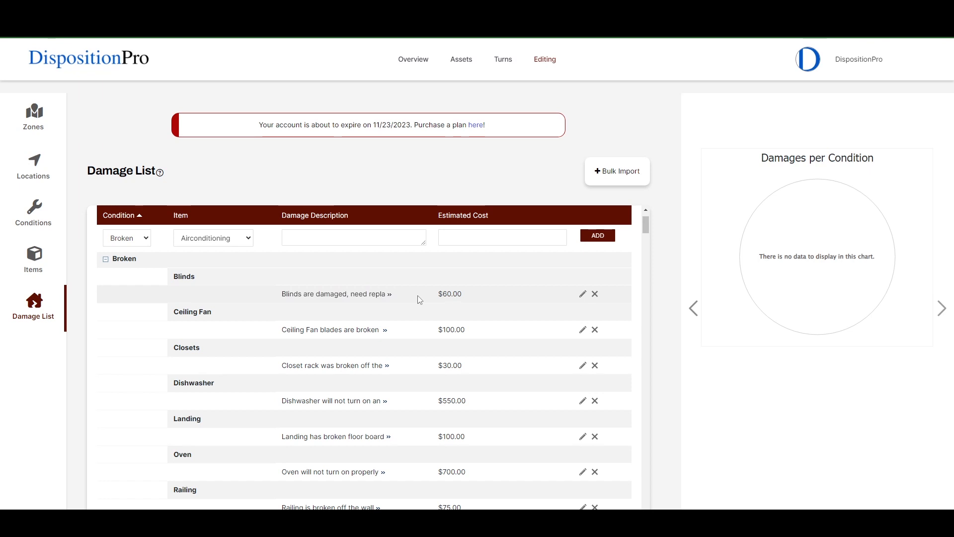
pyautogui.moveTo(437, 295); pyautogui.dragTo(479, 298)
pyautogui.click(481, 298)
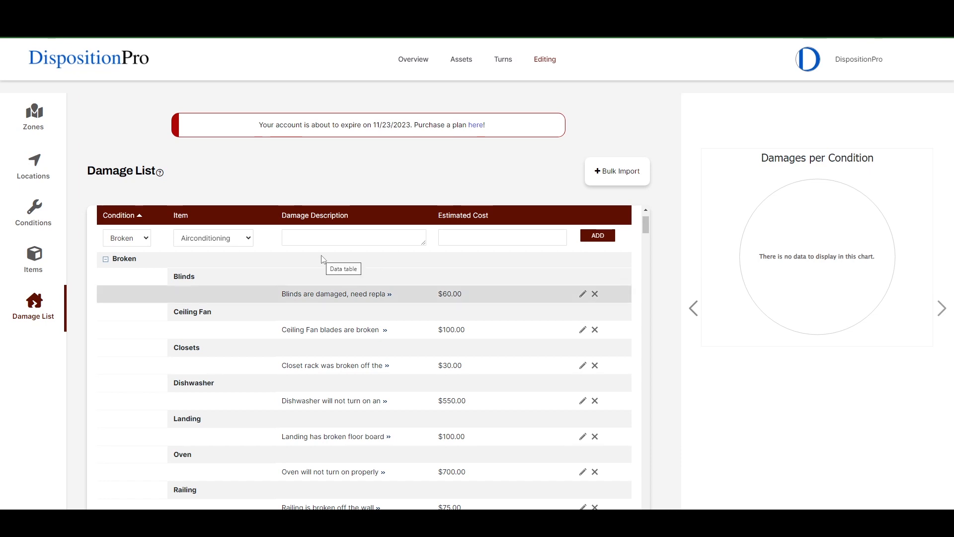
pyautogui.click(462, 60)
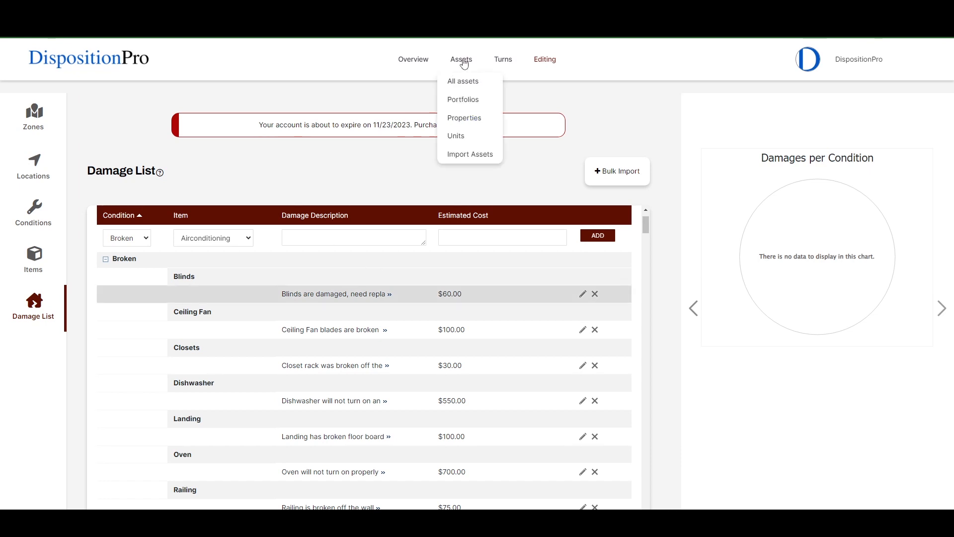
pyautogui.rightClick(418, 66)
pyautogui.click(432, 69)
pyautogui.click(418, 62)
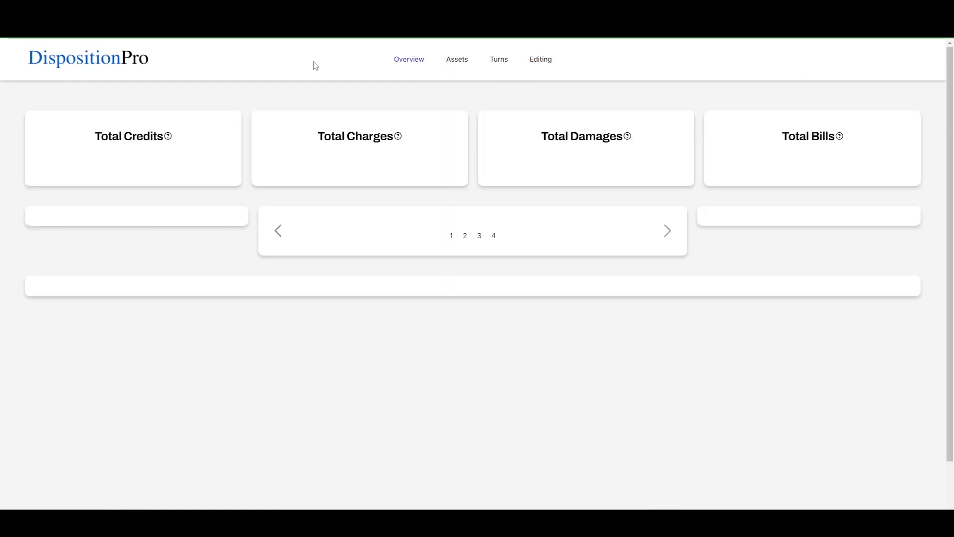
pyautogui.scroll(-2, 408, 343)
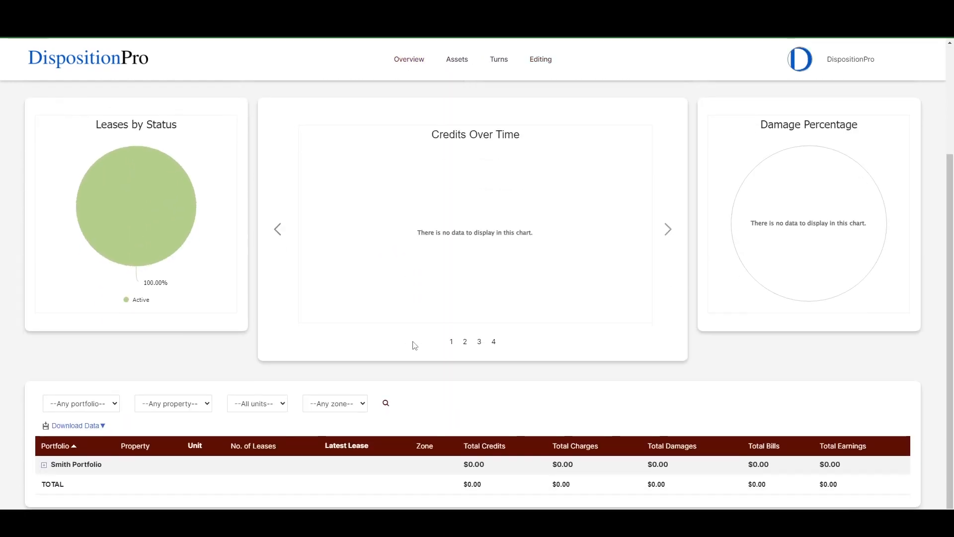
pyautogui.click(83, 463)
pyautogui.scroll(-2, 473, 386)
pyautogui.click(353, 429)
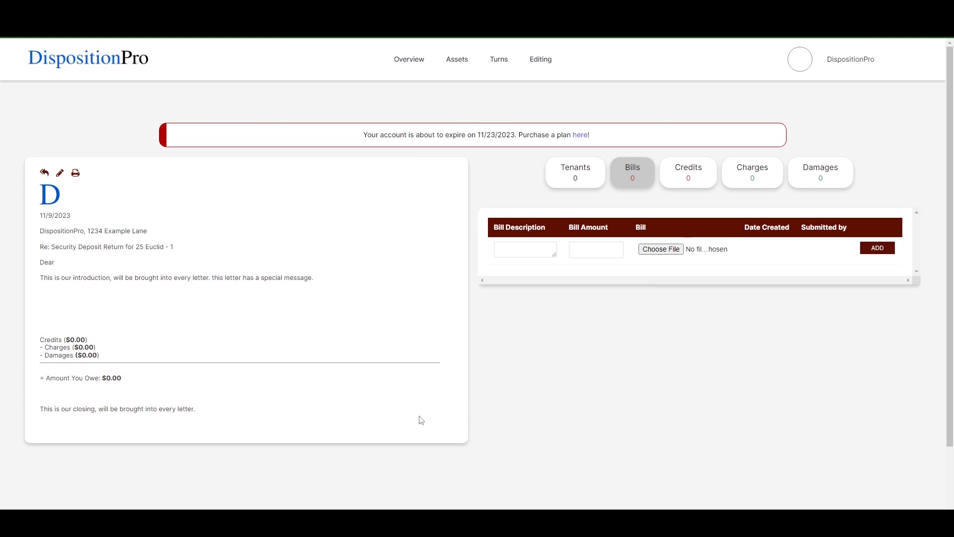
# - Add a Basement, Broken, Blinds damage costing $100 to the lease's Damages
pyautogui.click(819, 171)
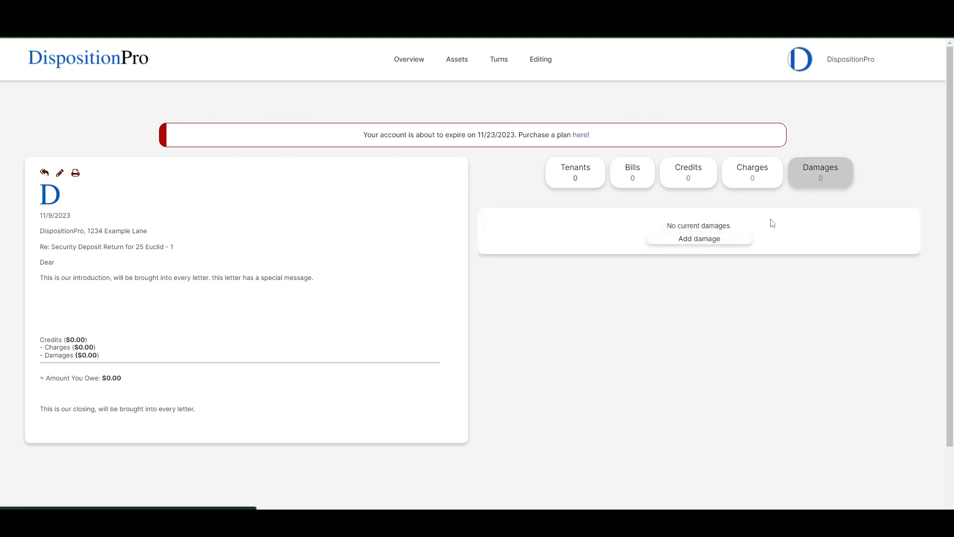
pyautogui.click(717, 240)
pyautogui.click(492, 191)
pyautogui.click(492, 191)
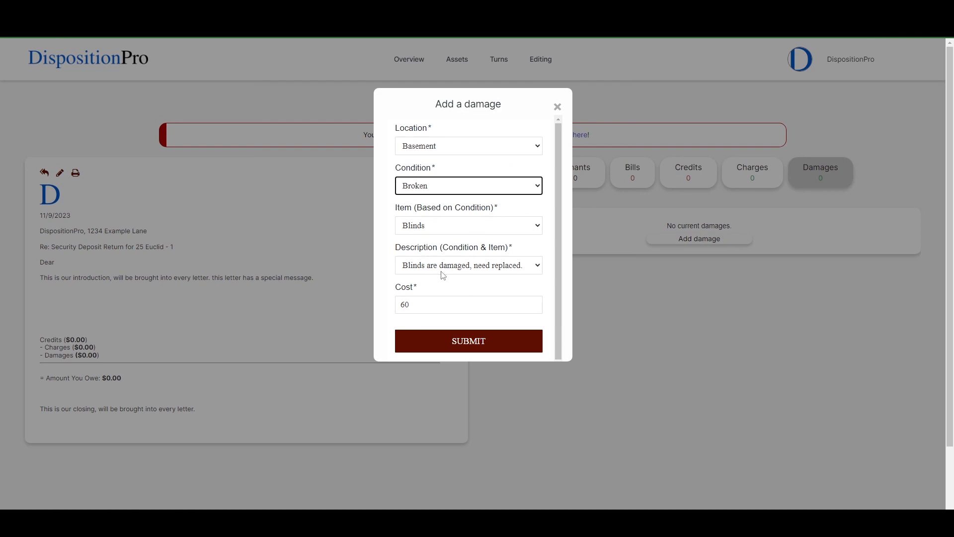
pyautogui.click(423, 305)
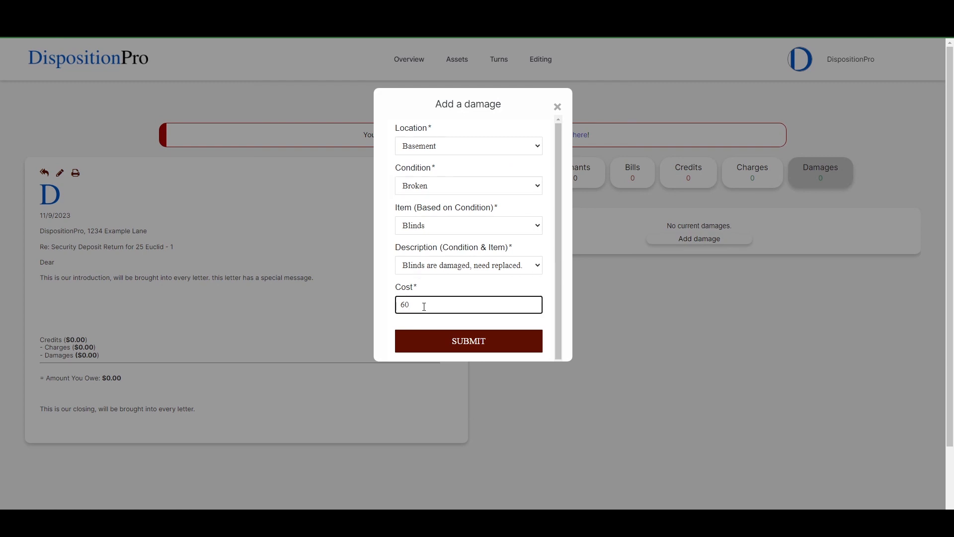
pyautogui.press('BackSpace')
pyautogui.write('75')
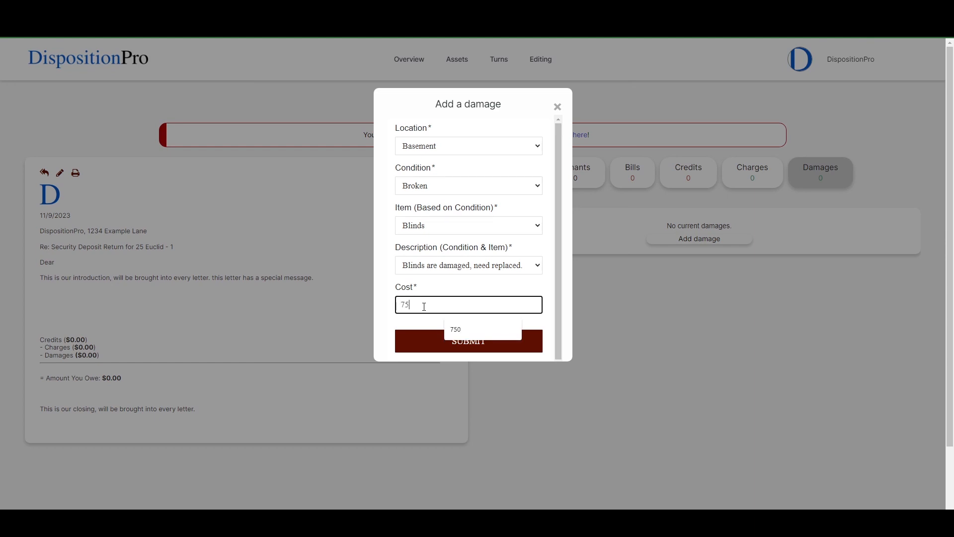
pyautogui.click(382, 305)
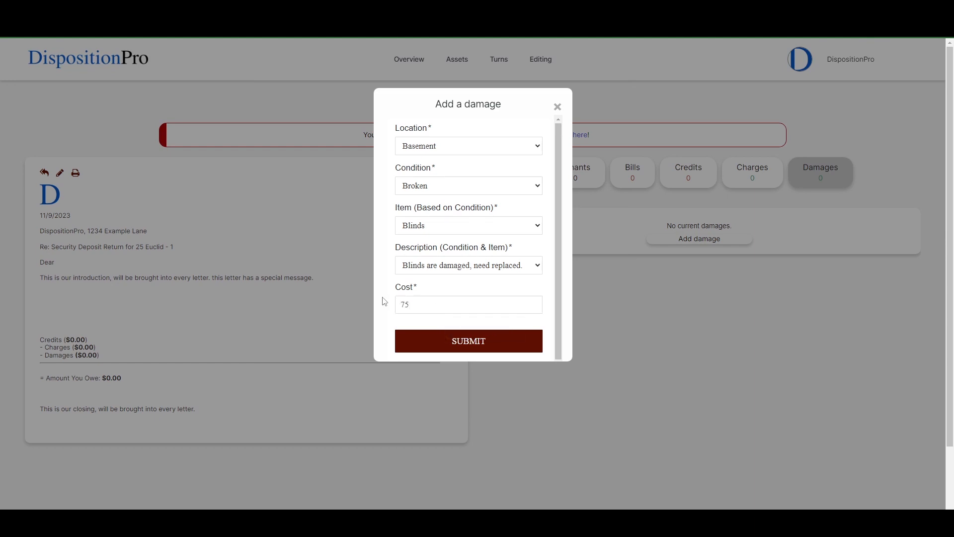
pyautogui.click(426, 308)
pyautogui.press('BackSpace')
pyautogui.write('100')
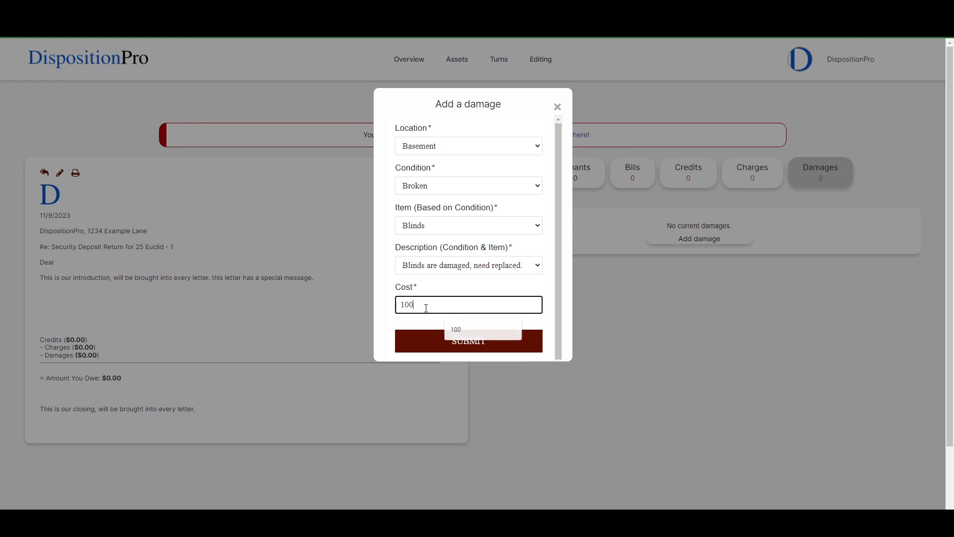
pyautogui.click(456, 335)
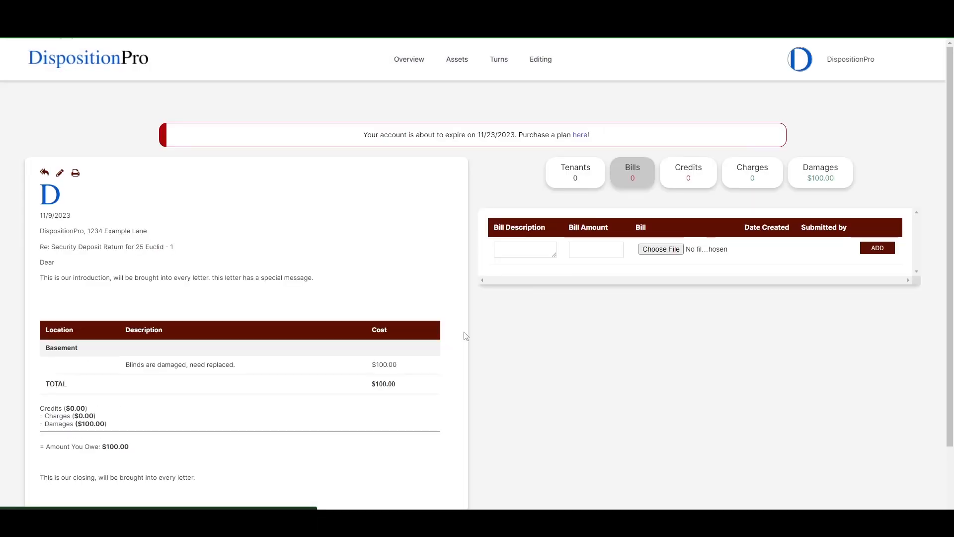
# - Append 'Fancy blinds that we have to special order.' to the basement blinds damage description
pyautogui.click(843, 168)
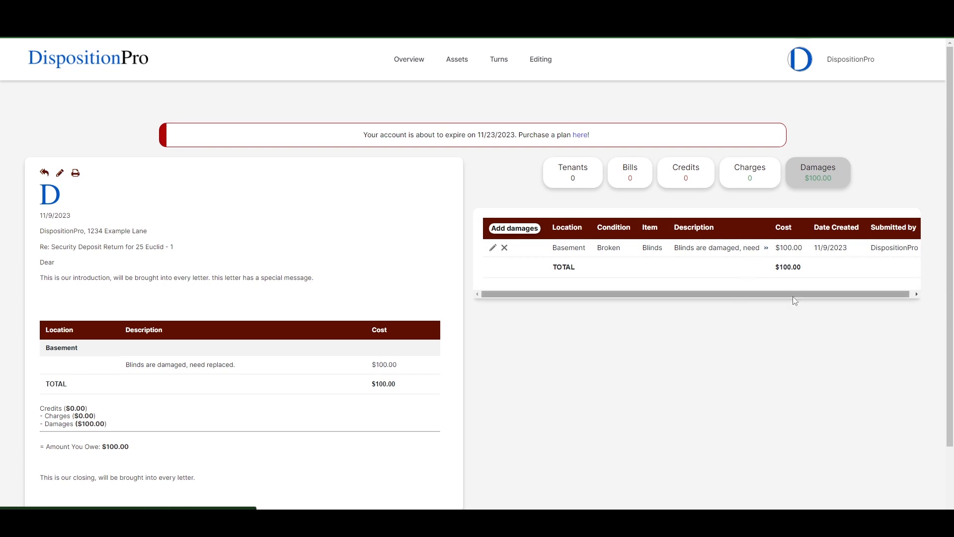
pyautogui.moveTo(792, 295); pyautogui.dragTo(795, 295)
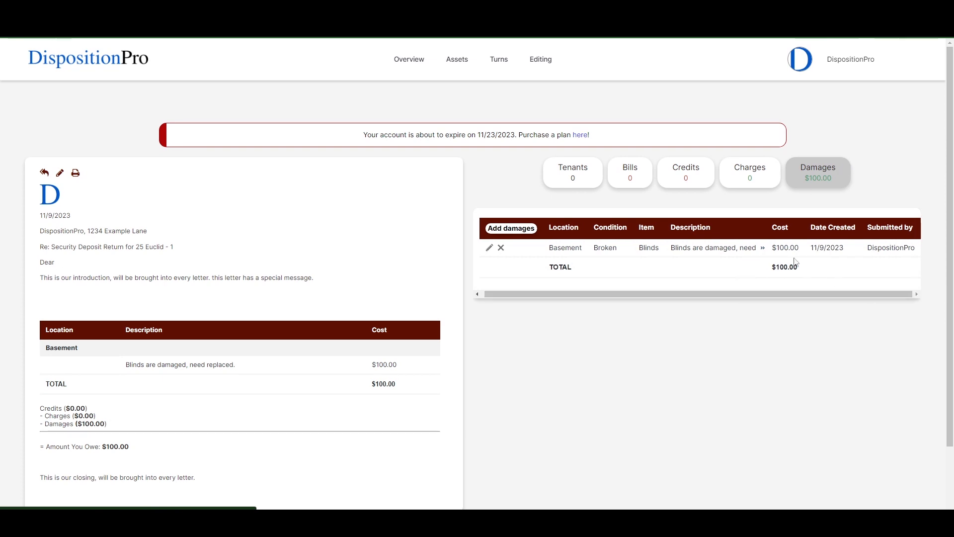
pyautogui.click(489, 247)
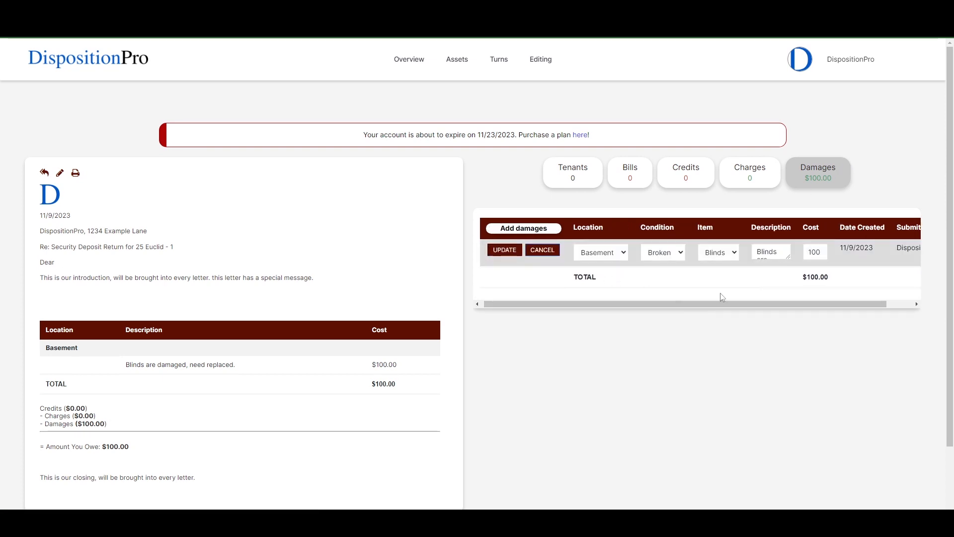
pyautogui.click(785, 255)
pyautogui.moveTo(786, 255); pyautogui.dragTo(786, 370)
pyautogui.click(779, 298)
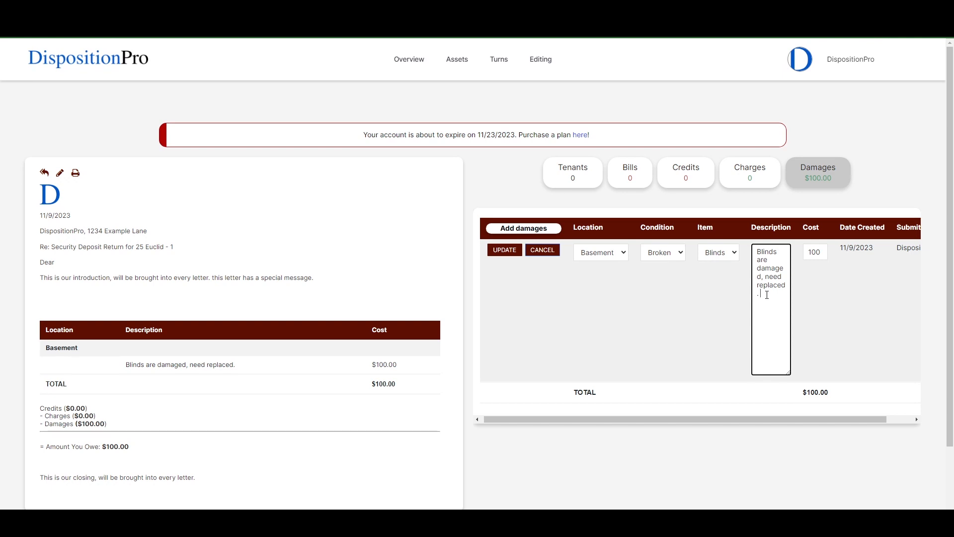
pyautogui.write('Fancy blinds that we have to special order.')
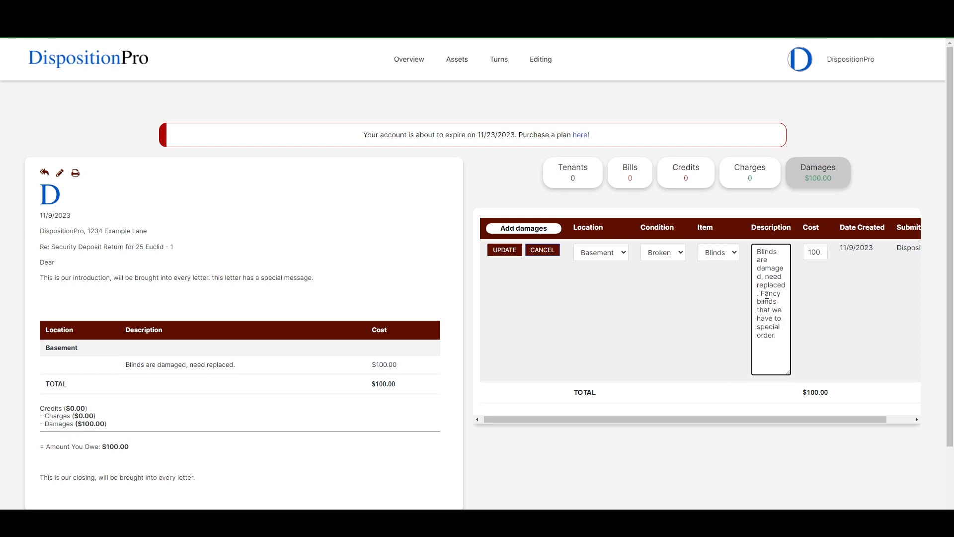
pyautogui.click(505, 249)
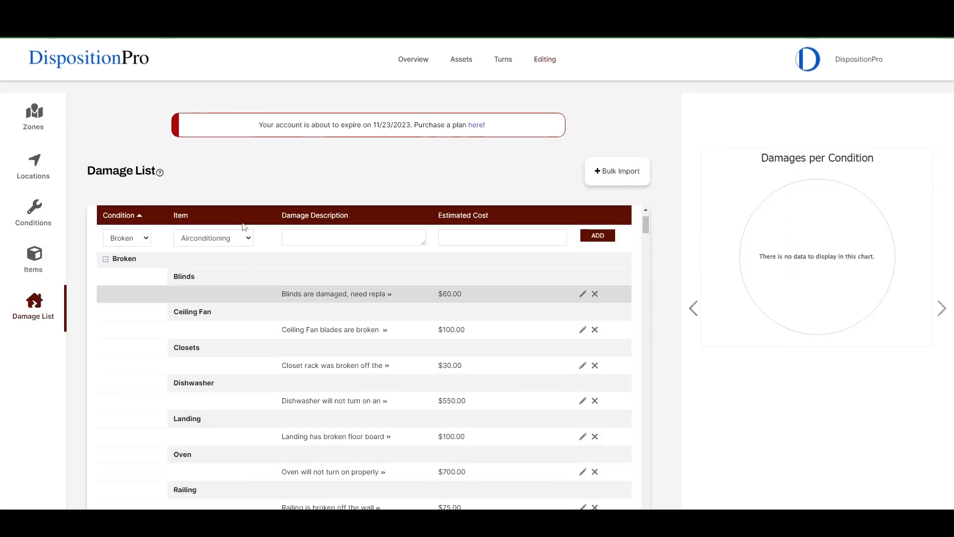
# - Visit the Zones, Locations, Conditions, Items and Damage List pages, ending back on Zones
pyautogui.click(54, 127)
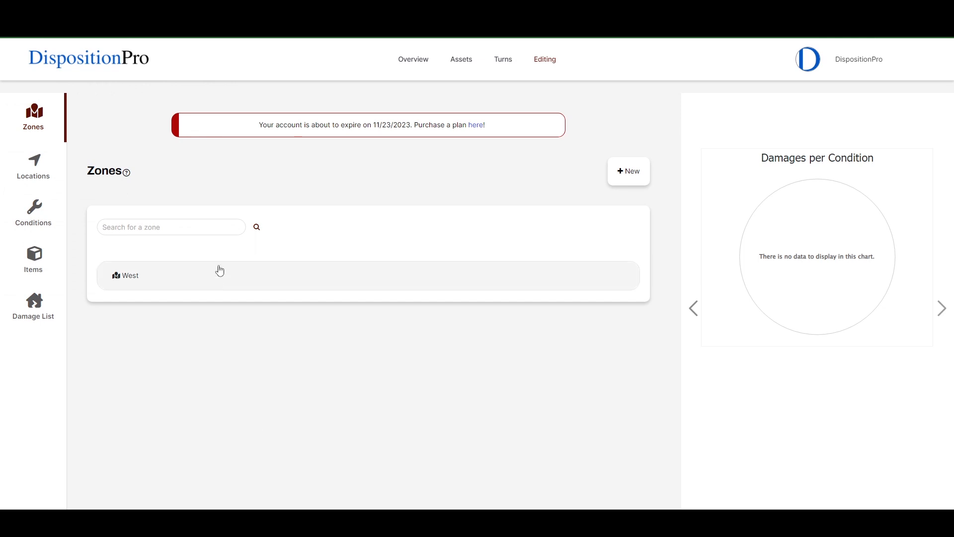
pyautogui.click(33, 166)
pyautogui.click(33, 213)
pyautogui.click(37, 263)
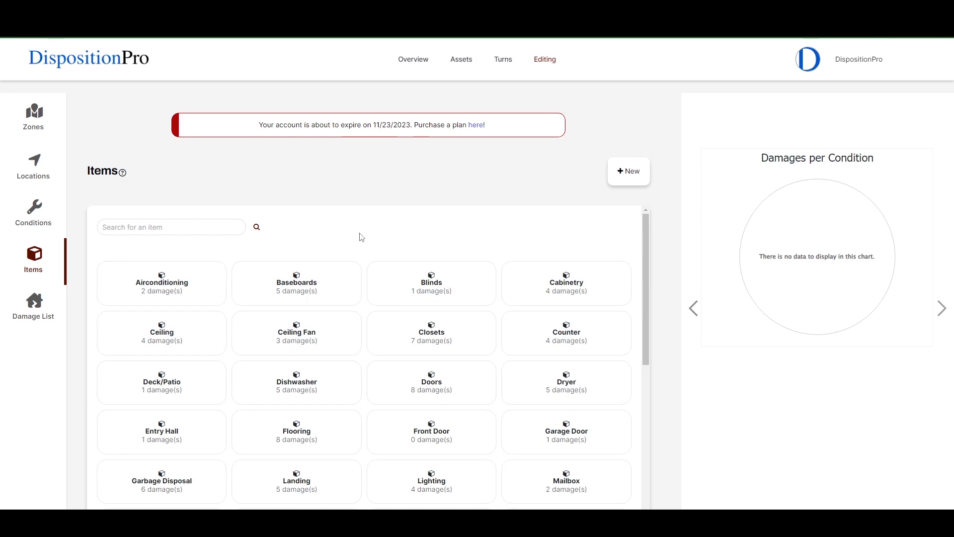
pyautogui.scroll(-2, 148, 322)
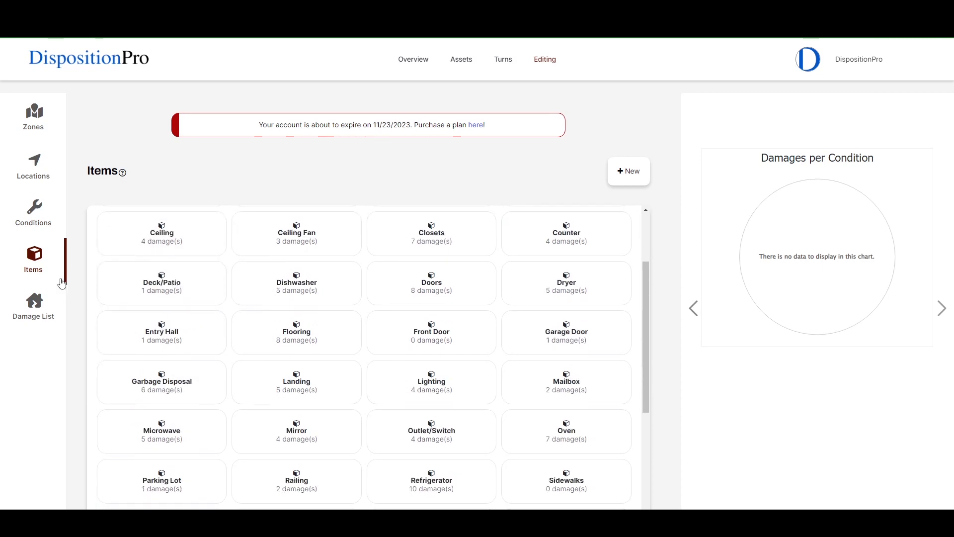
pyautogui.scroll(2, 115, 351)
pyautogui.click(33, 211)
pyautogui.click(35, 166)
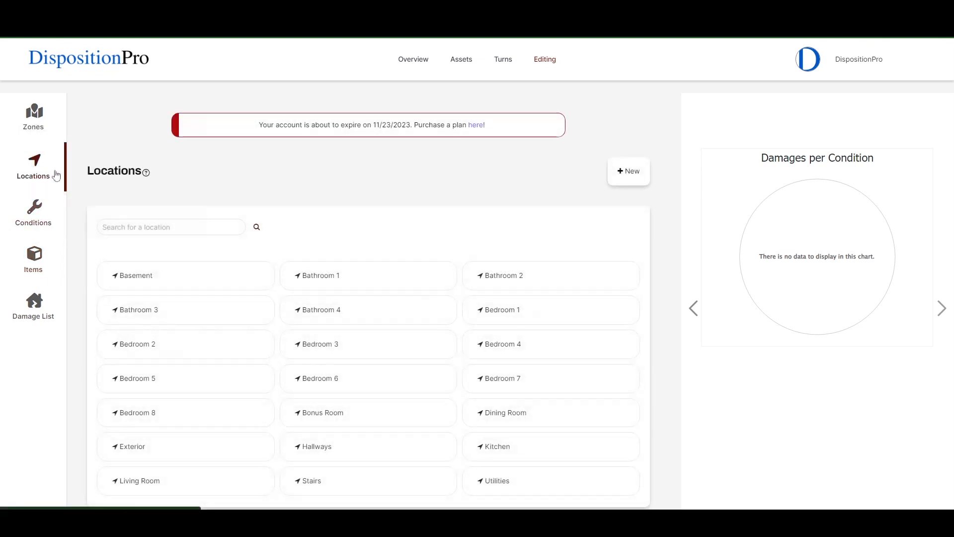
pyautogui.click(42, 215)
pyautogui.click(34, 303)
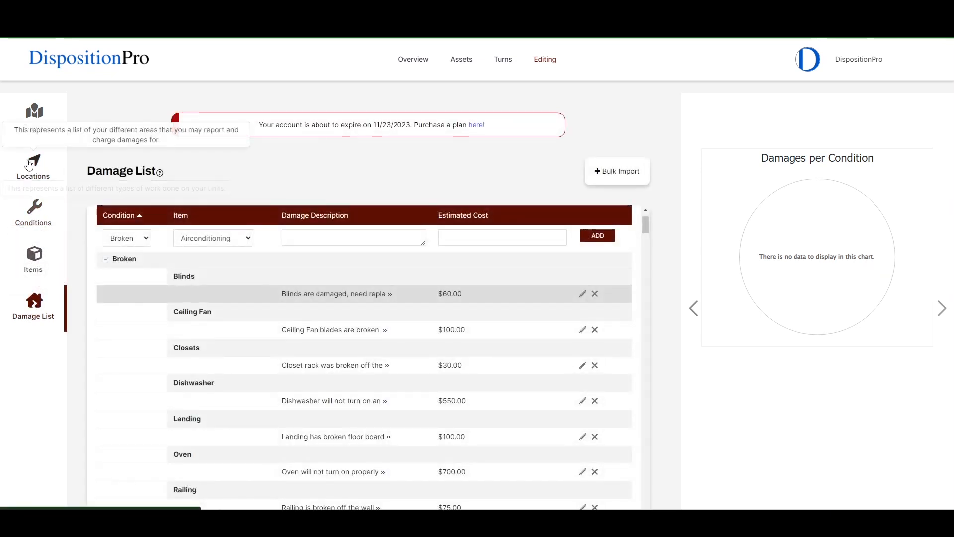
pyautogui.click(33, 115)
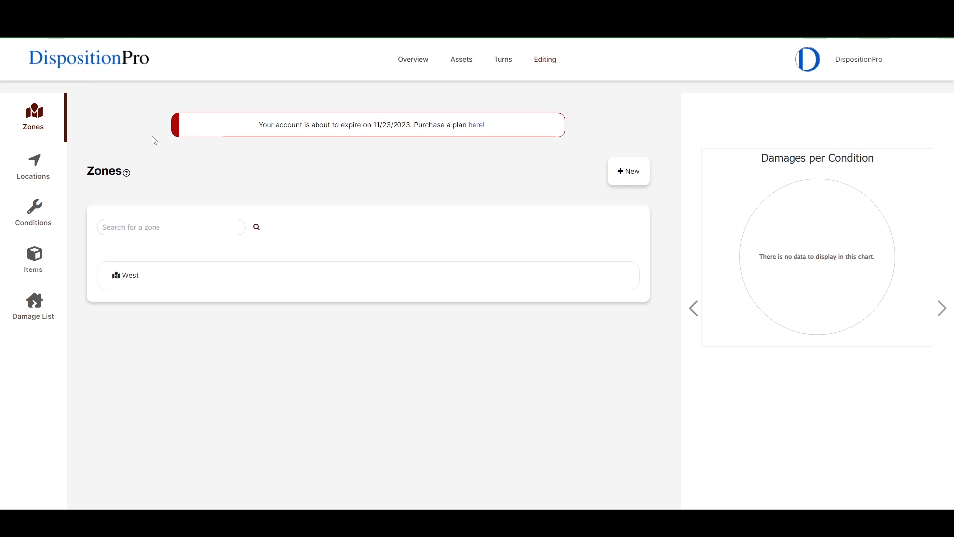
# - On the Damage List, start a bulk damage list import and cancel it
pyautogui.click(32, 318)
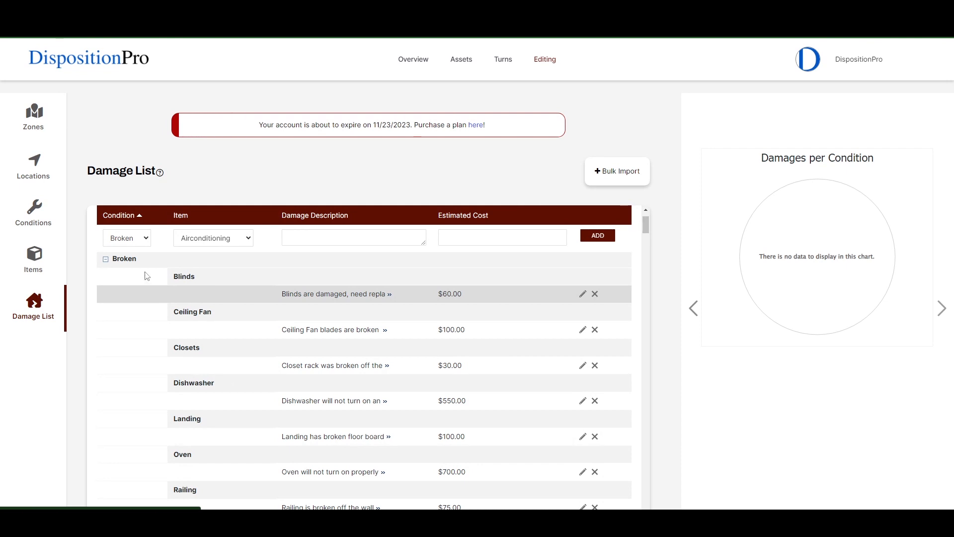
pyautogui.click(628, 183)
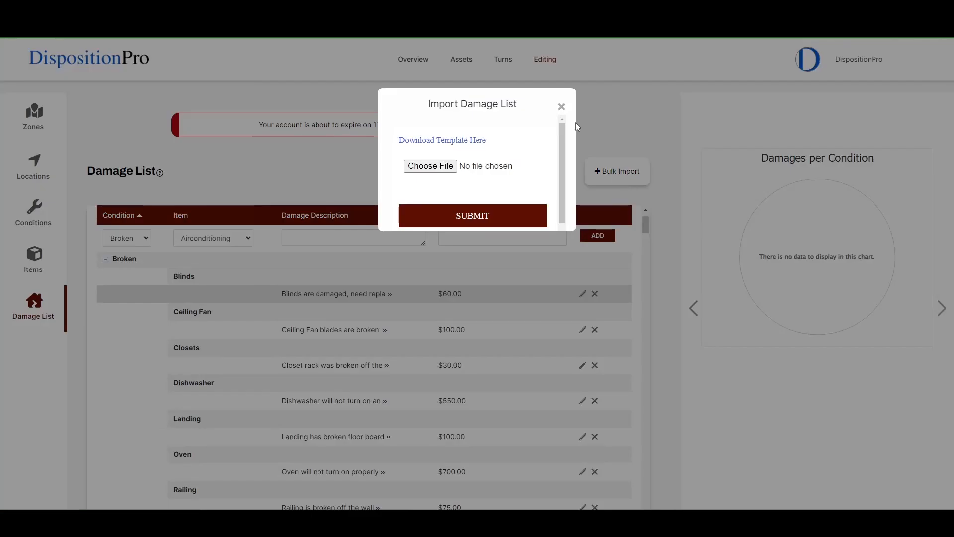
pyautogui.click(561, 107)
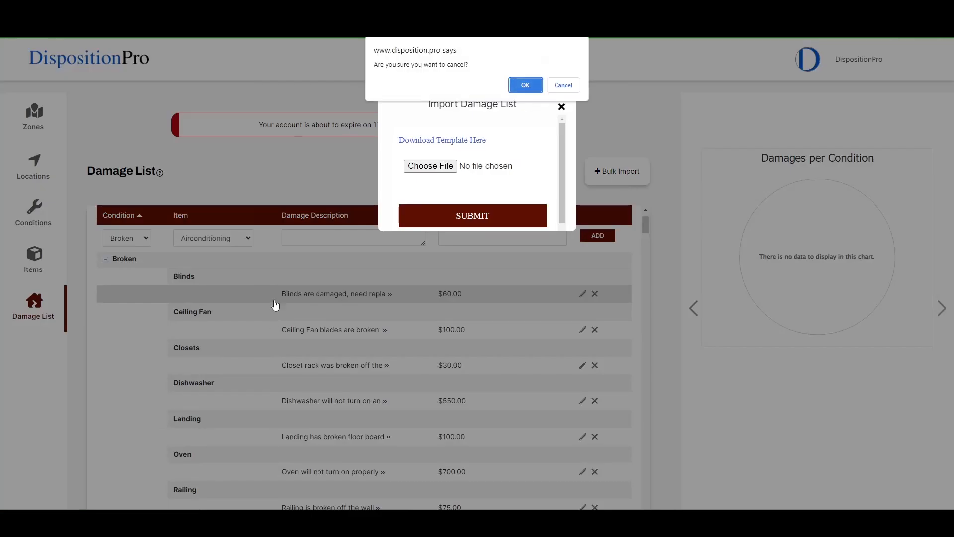
pyautogui.click(525, 85)
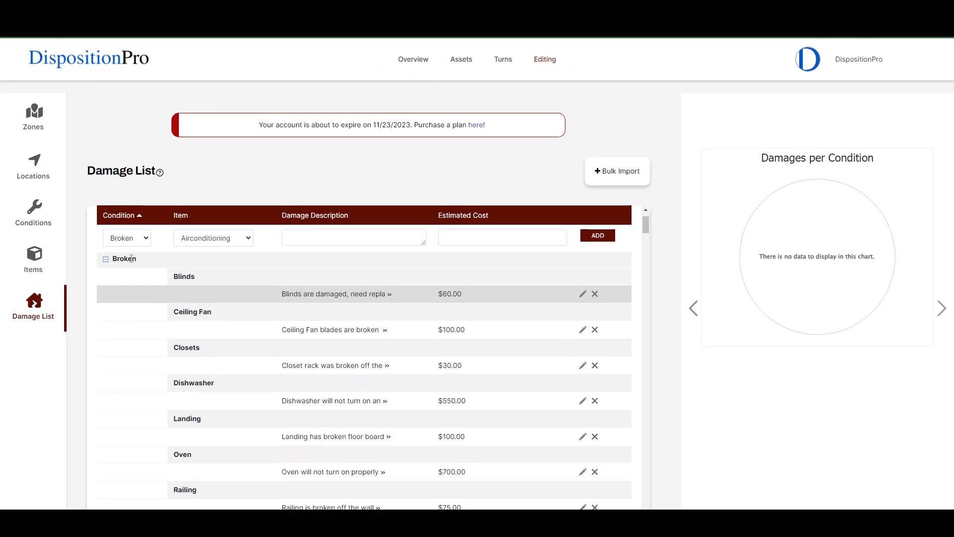
# - Collapse the Broken, Clean, Leak, Missing, Paint, Repair and Replace damage groups
pyautogui.click(131, 259)
pyautogui.click(132, 276)
pyautogui.click(133, 294)
pyautogui.click(136, 317)
pyautogui.click(124, 329)
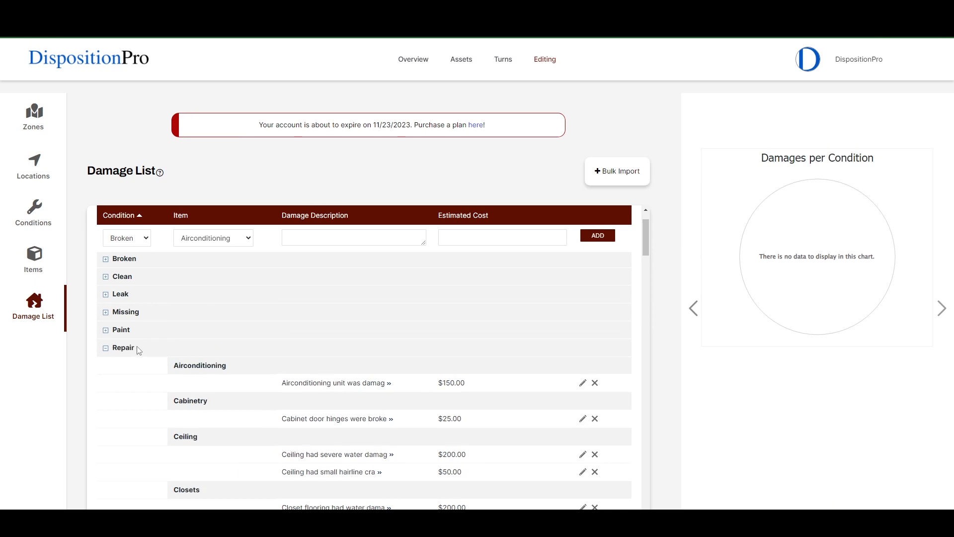
pyautogui.click(135, 347)
pyautogui.click(141, 364)
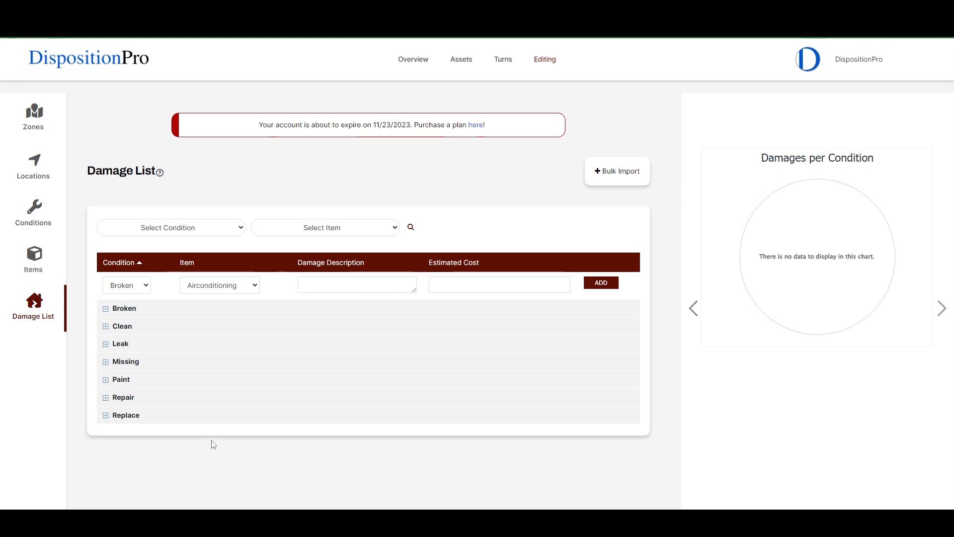
# - Reopen the Import Damage List dialog and confirm cancelling it again
pyautogui.click(602, 179)
pyautogui.click(562, 107)
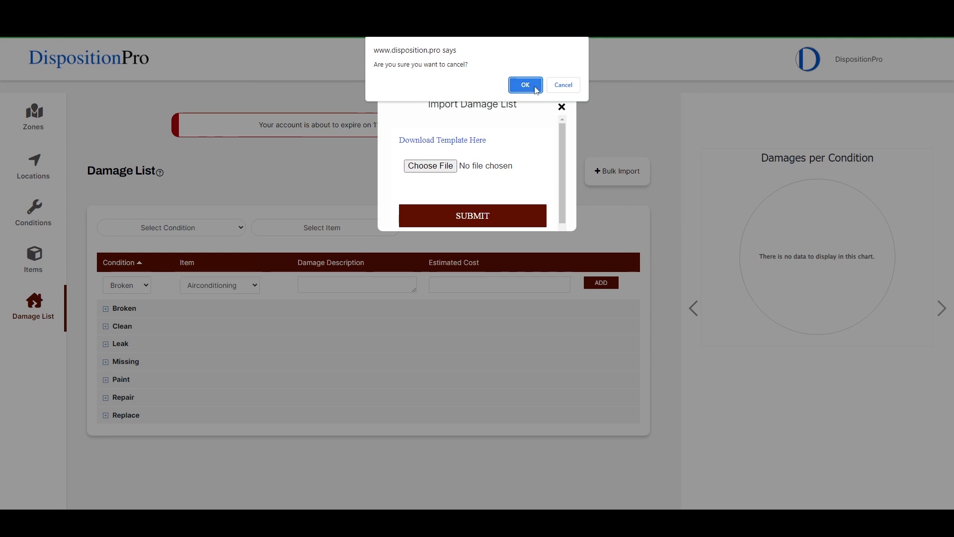
pyautogui.click(526, 86)
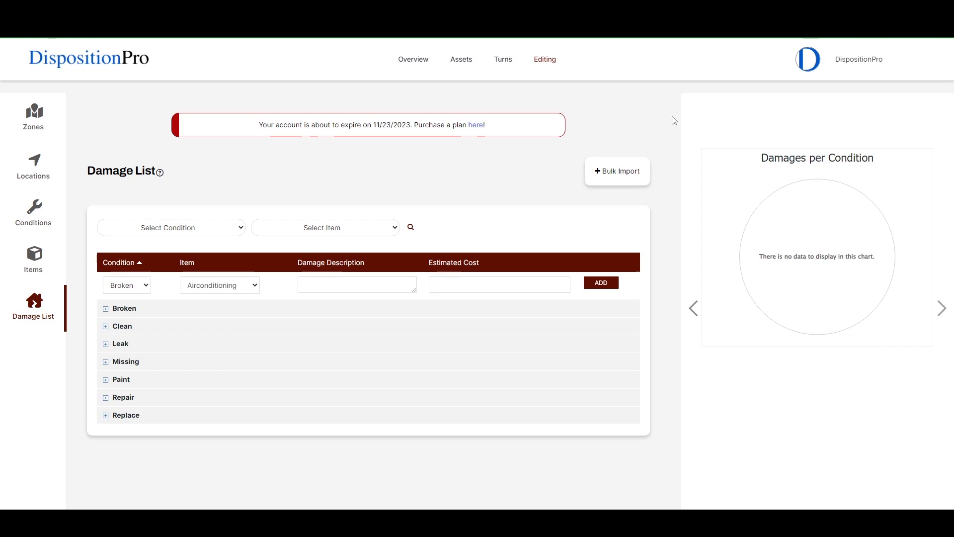
# - Tour Company Settings and the Plan page, ending on User Permissions with the Account Owner and one User
pyautogui.click(859, 64)
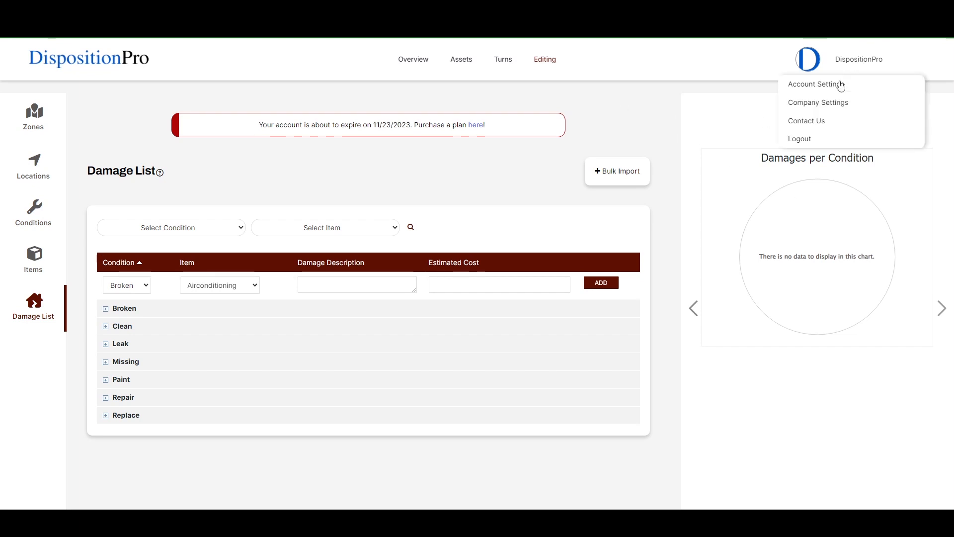
pyautogui.click(829, 102)
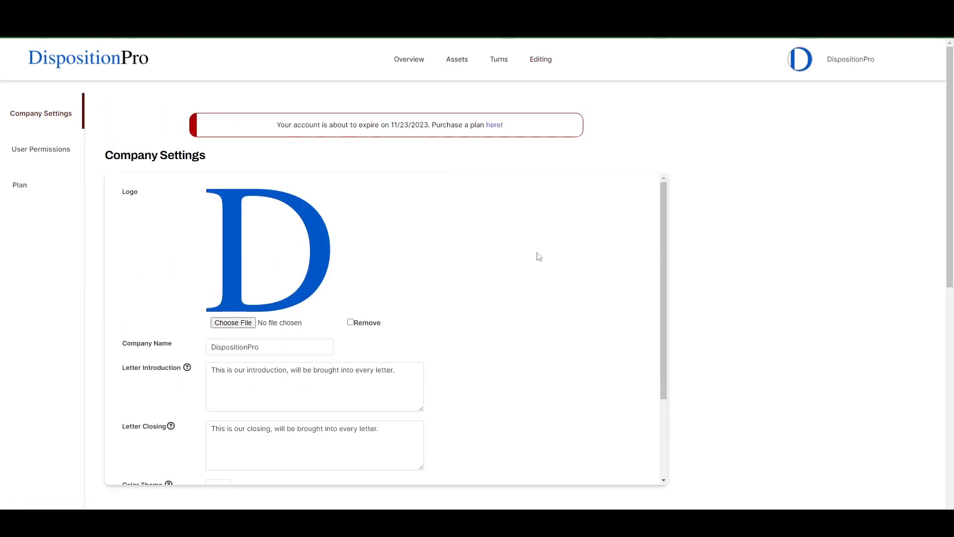
pyautogui.click(35, 153)
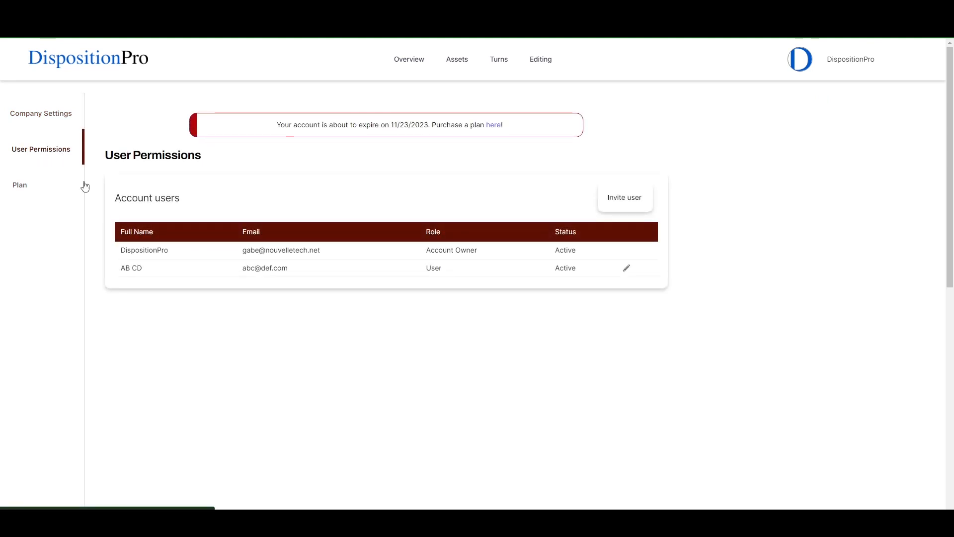
pyautogui.click(20, 185)
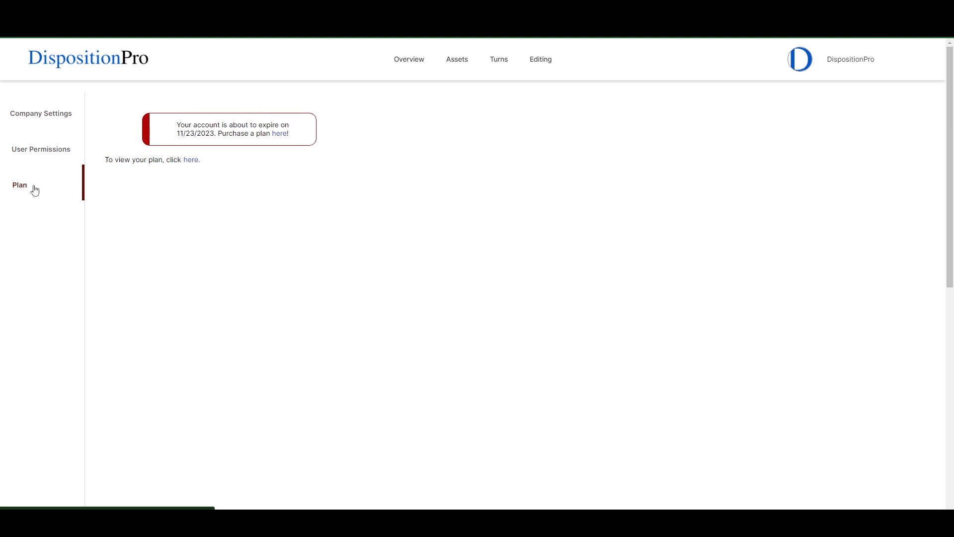
pyautogui.click(58, 152)
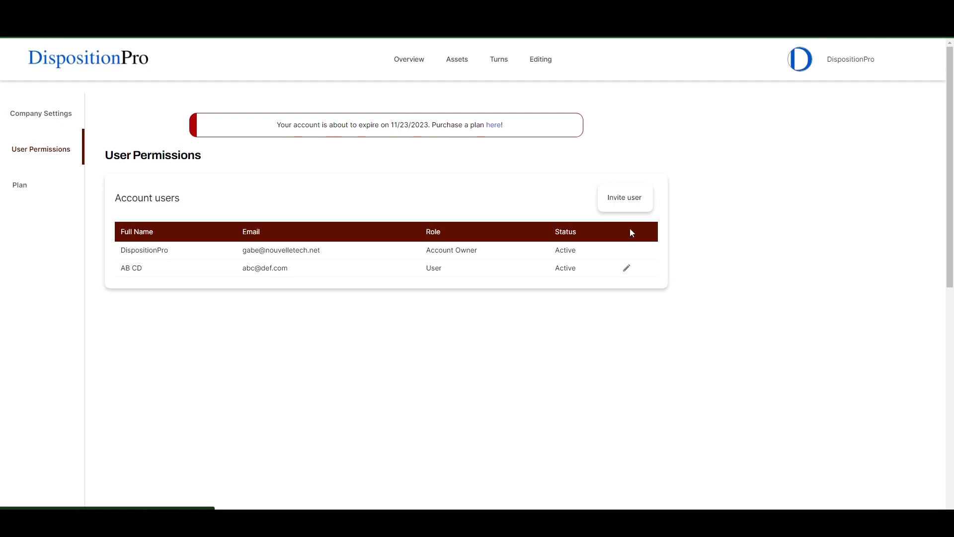
pyautogui.click(620, 195)
pyautogui.click(490, 143)
pyautogui.click(396, 185)
pyautogui.click(394, 224)
pyautogui.click(359, 227)
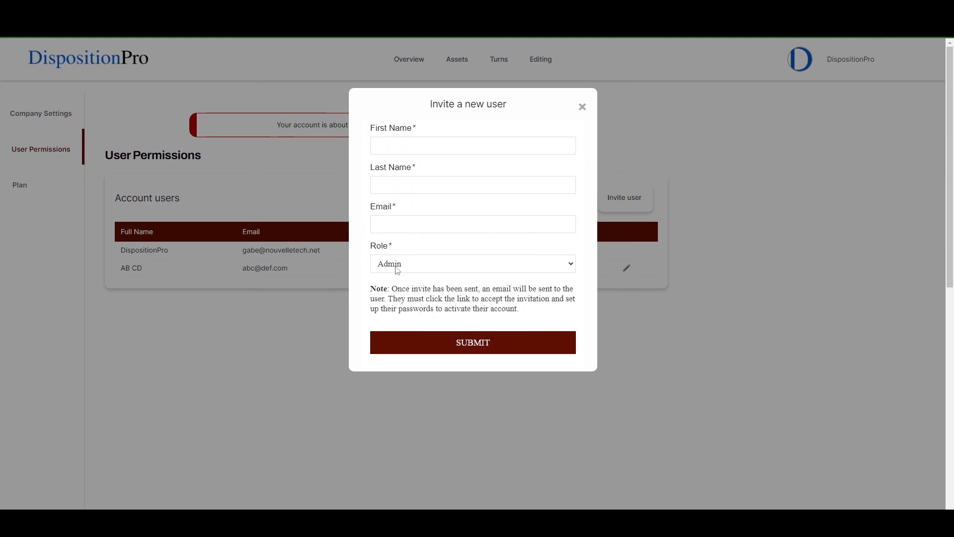
pyautogui.click(398, 269)
pyautogui.click(389, 266)
pyautogui.click(389, 265)
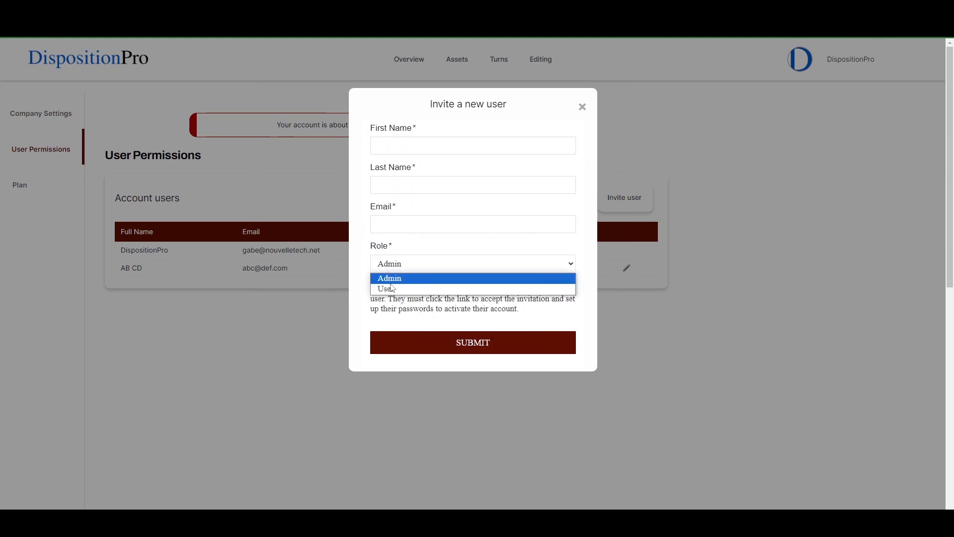
pyautogui.click(362, 257)
pyautogui.click(399, 270)
pyautogui.click(583, 108)
pyautogui.click(522, 85)
pyautogui.click(38, 118)
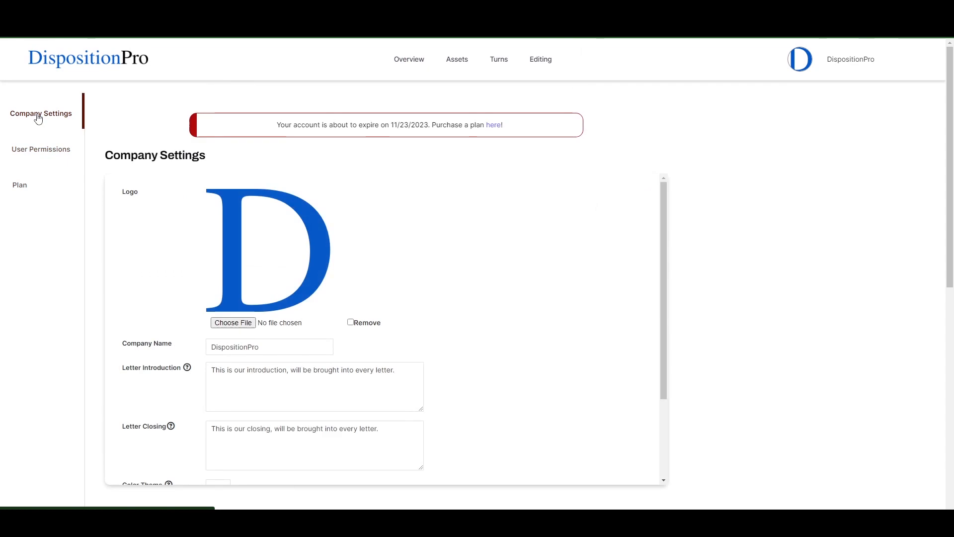
pyautogui.click(54, 158)
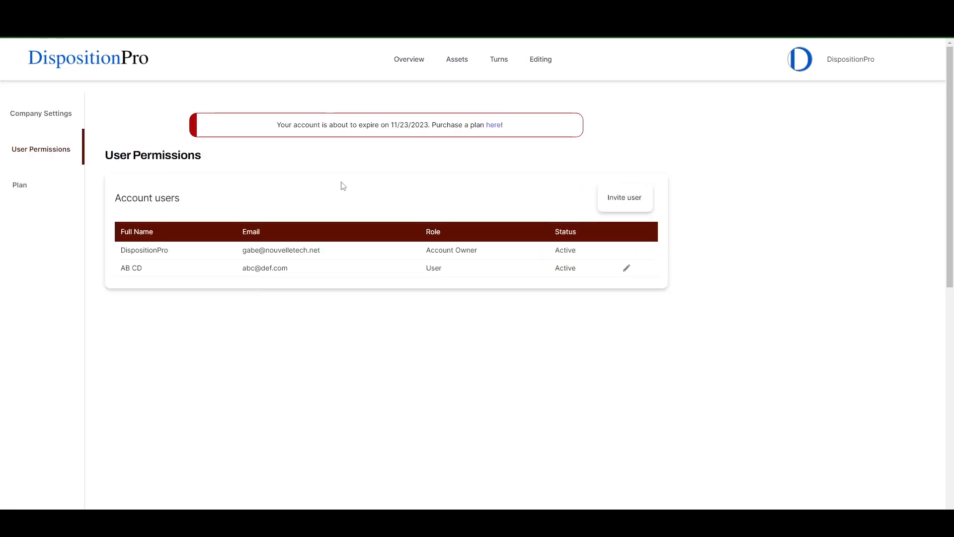
pyautogui.click(637, 203)
pyautogui.click(578, 102)
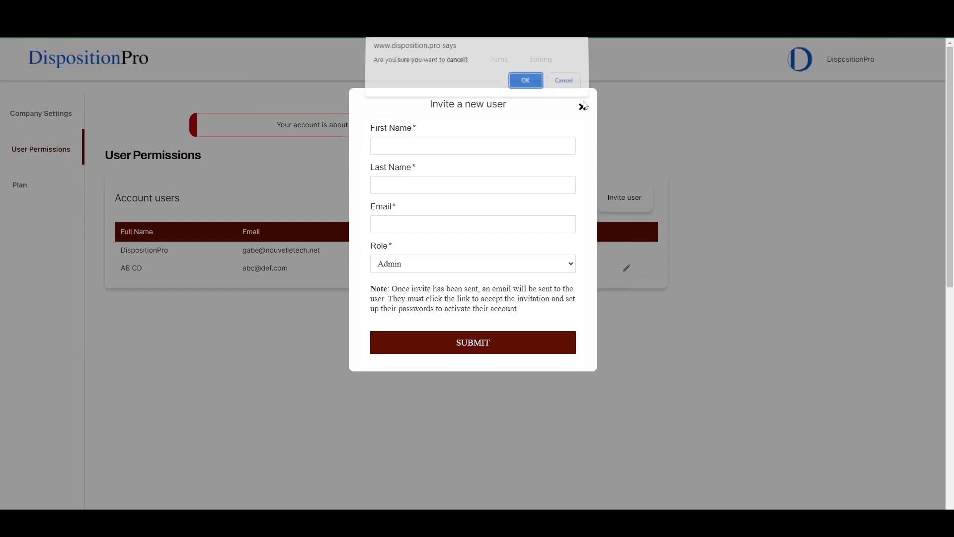
pyautogui.click(524, 82)
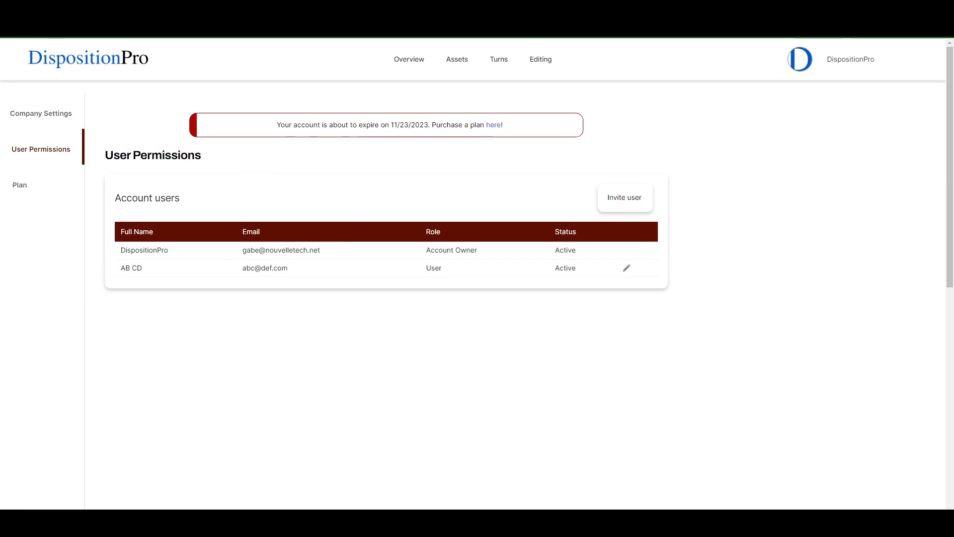
# - Load the full assets list and return to the Damage List showing Blinds at $60.00
pyautogui.click(458, 67)
pyautogui.click(475, 115)
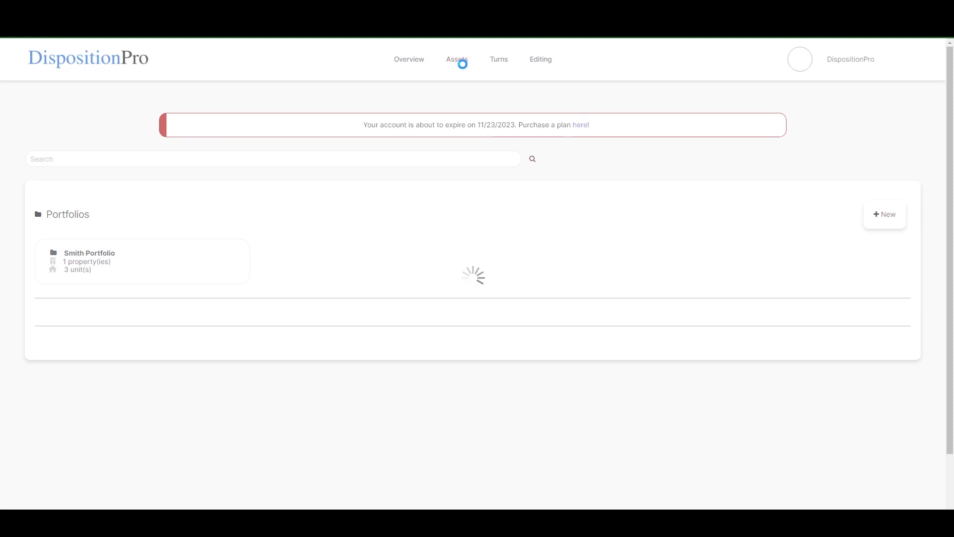
pyautogui.moveTo(464, 68)
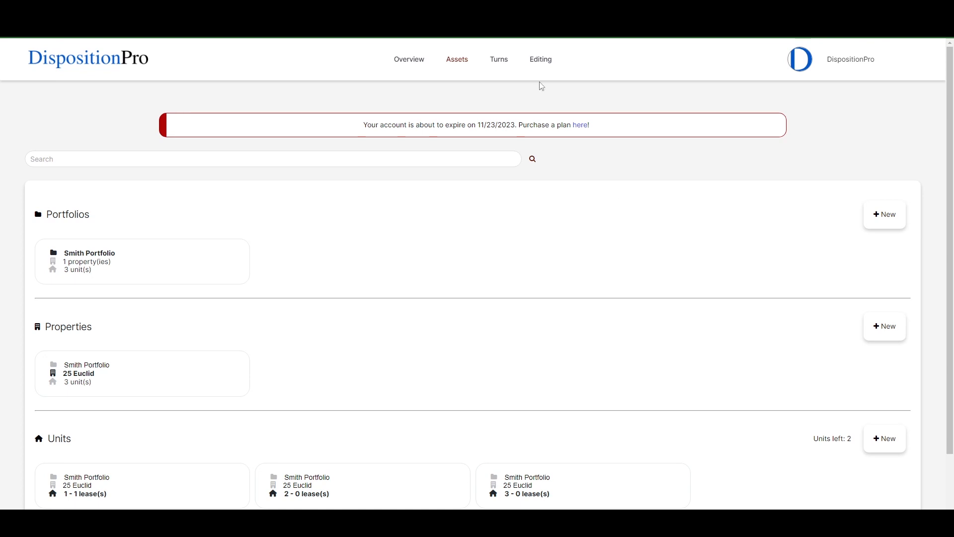
pyautogui.click(539, 63)
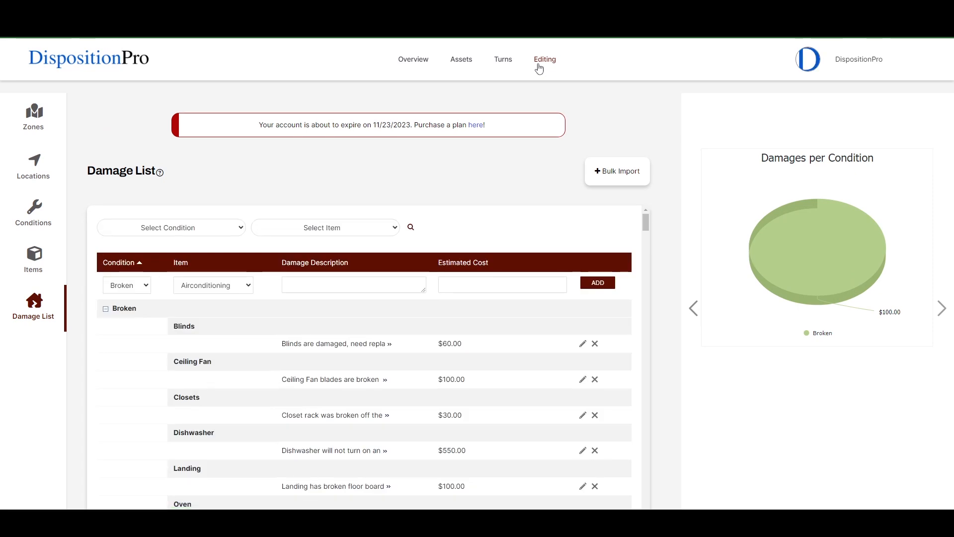
pyautogui.click(854, 60)
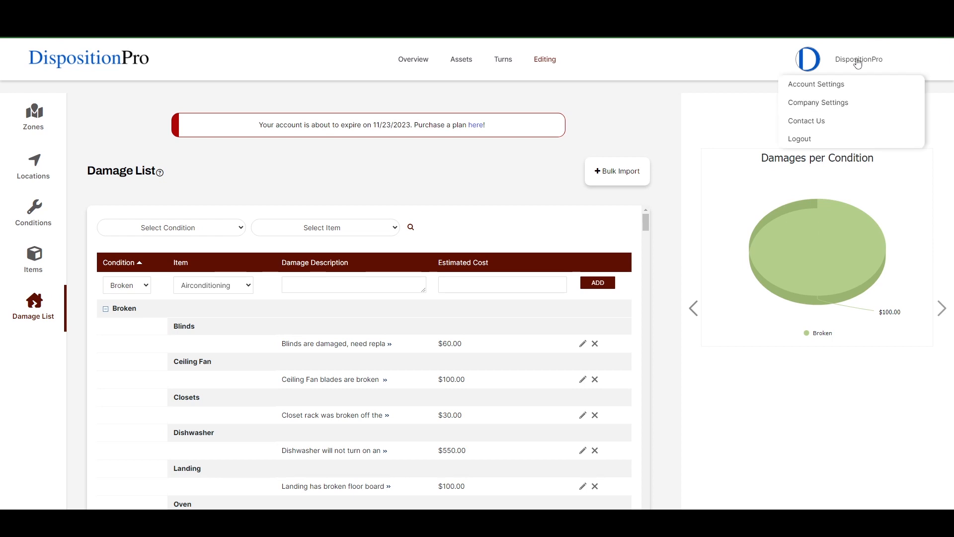
# - Check the second user's role (User) without saving, then view the Plan page expiring 11/23/2023
pyautogui.click(849, 109)
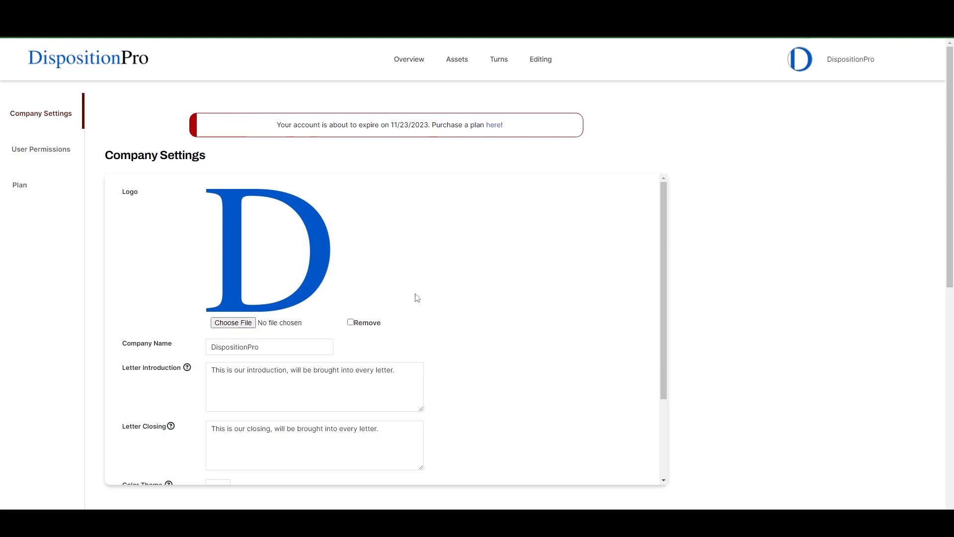
pyautogui.click(43, 154)
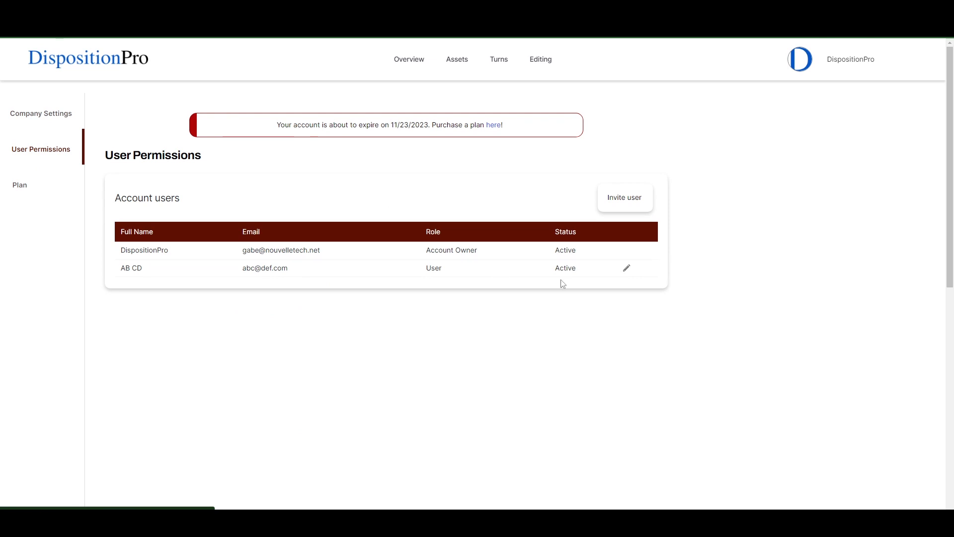
pyautogui.click(627, 272)
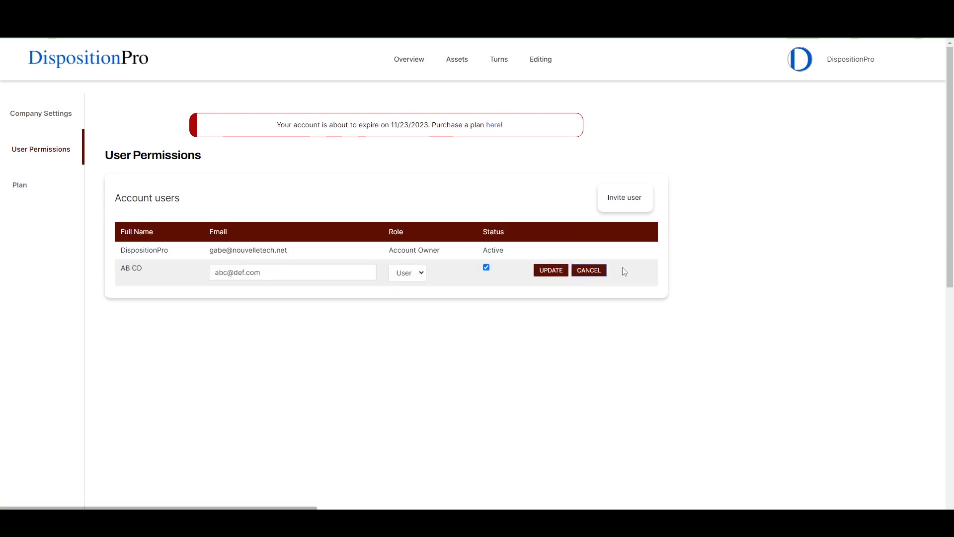
pyautogui.click(403, 272)
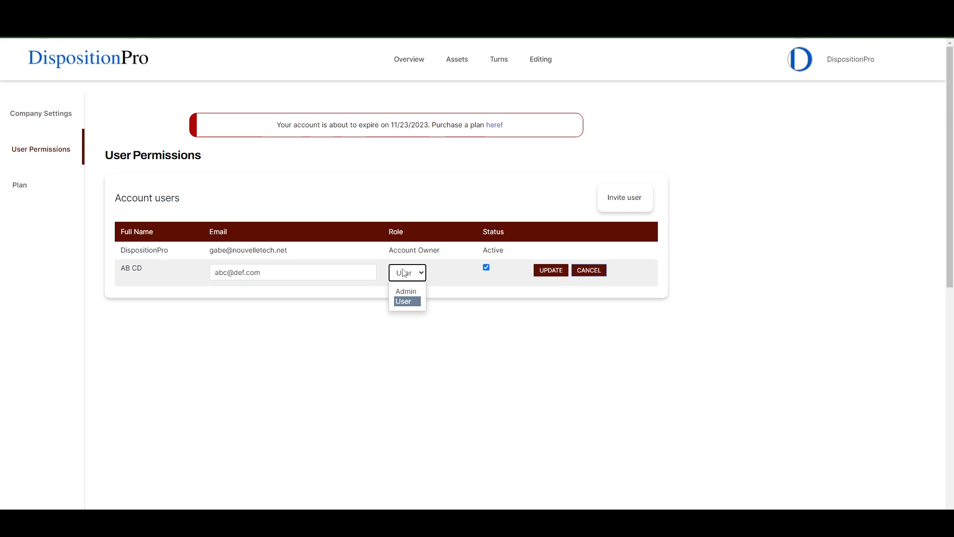
pyautogui.click(452, 320)
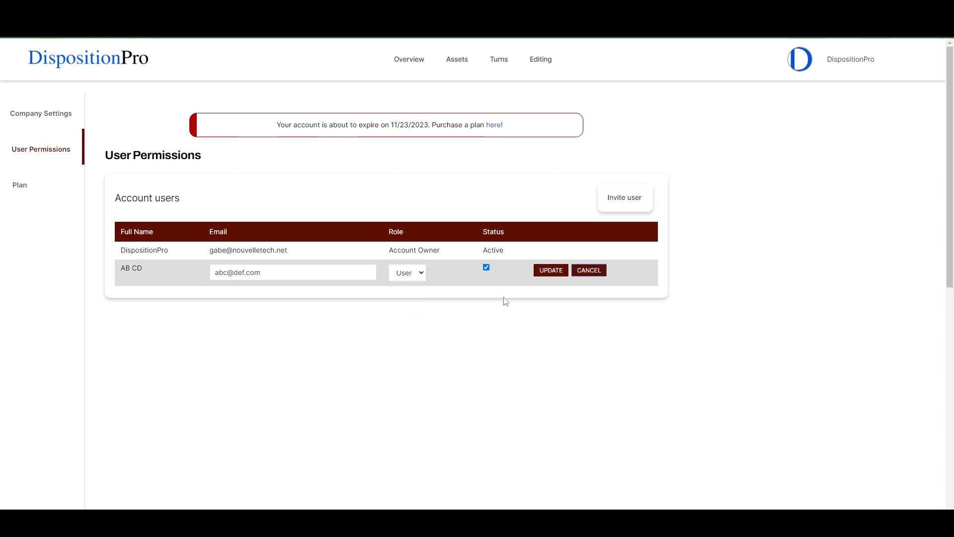
pyautogui.click(589, 271)
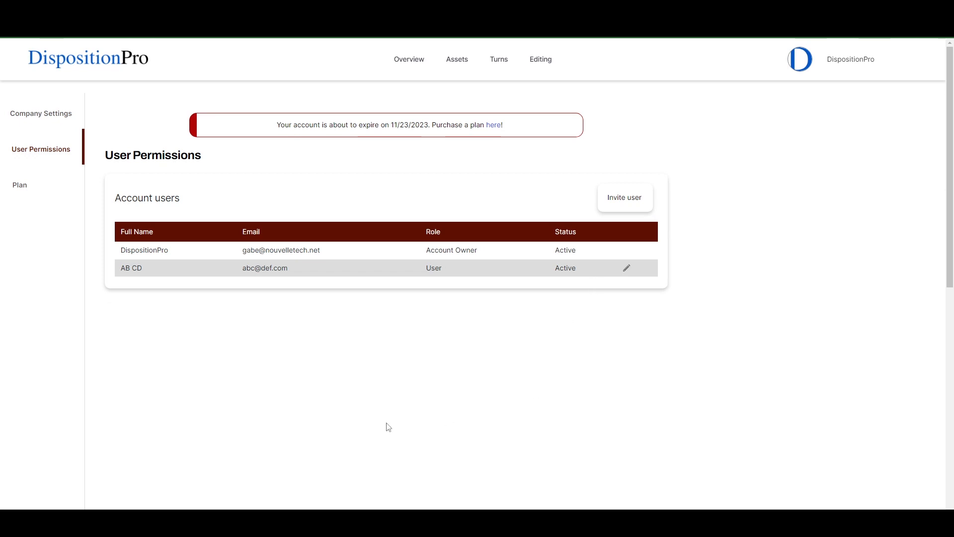
pyautogui.click(34, 198)
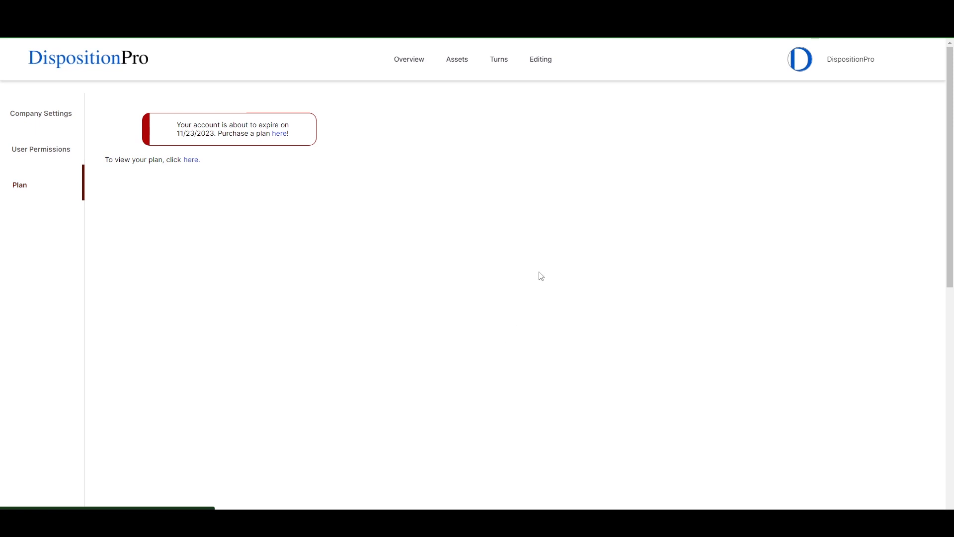
pyautogui.click(851, 59)
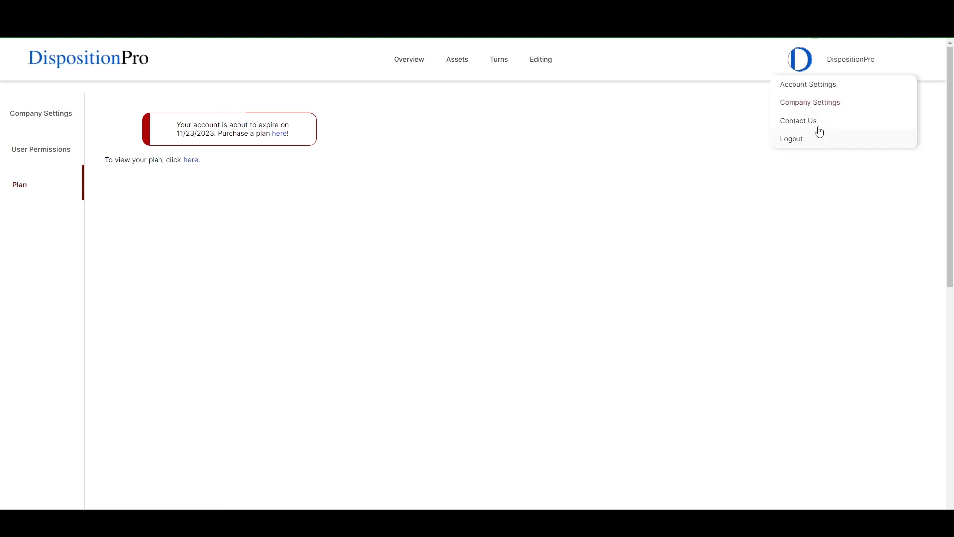